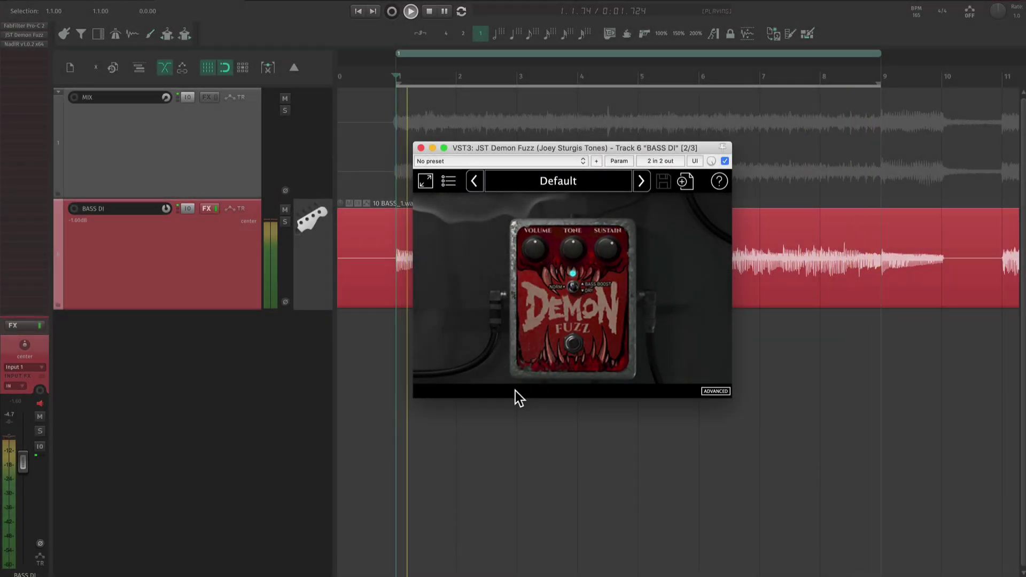
Adjust the Tone of the Demon Fuzz plugin on the BASS DI track and show its advanced controls.
mouse_move(572, 248)
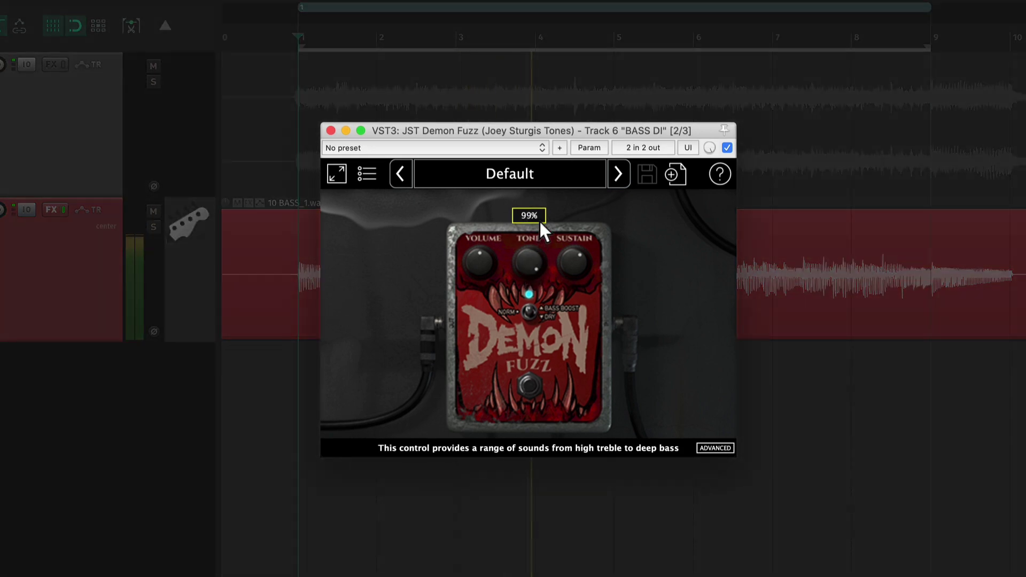
drag(536, 225, 523, 254)
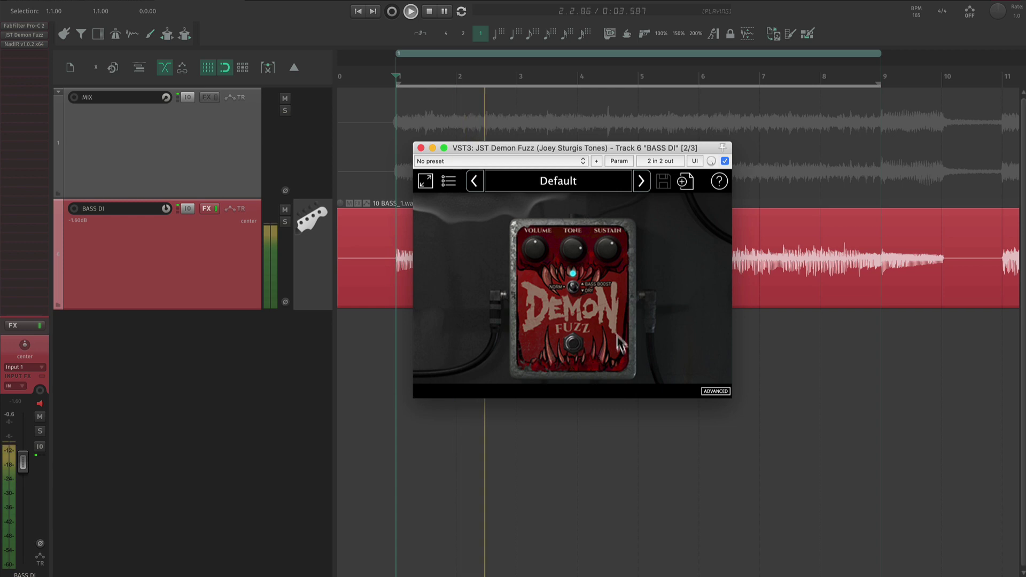
click(715, 391)
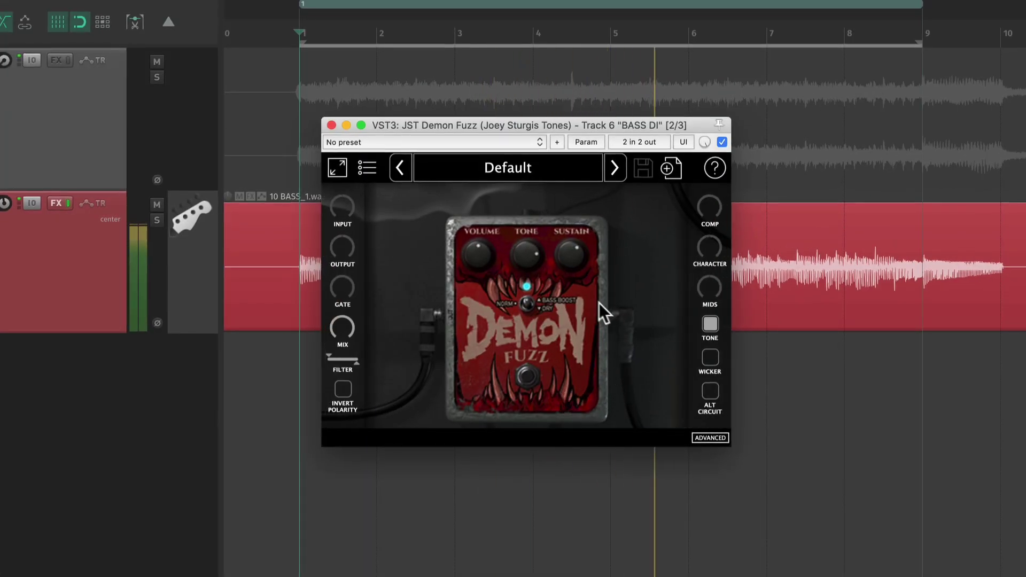
Raise the bass fuzz's compression amount and set its Character to about 84%.
mouse_move(710, 212)
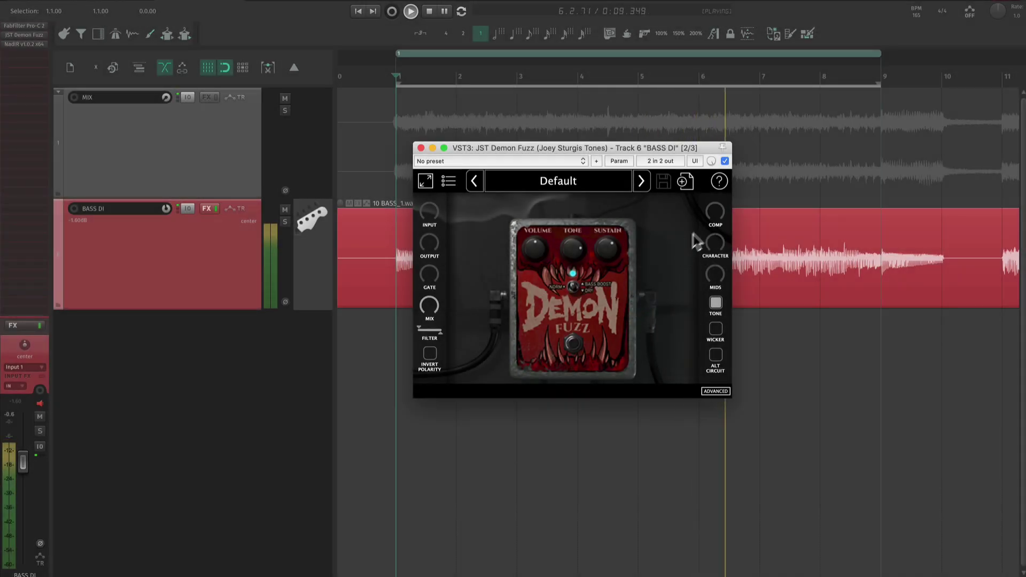
mouse_move(718, 212)
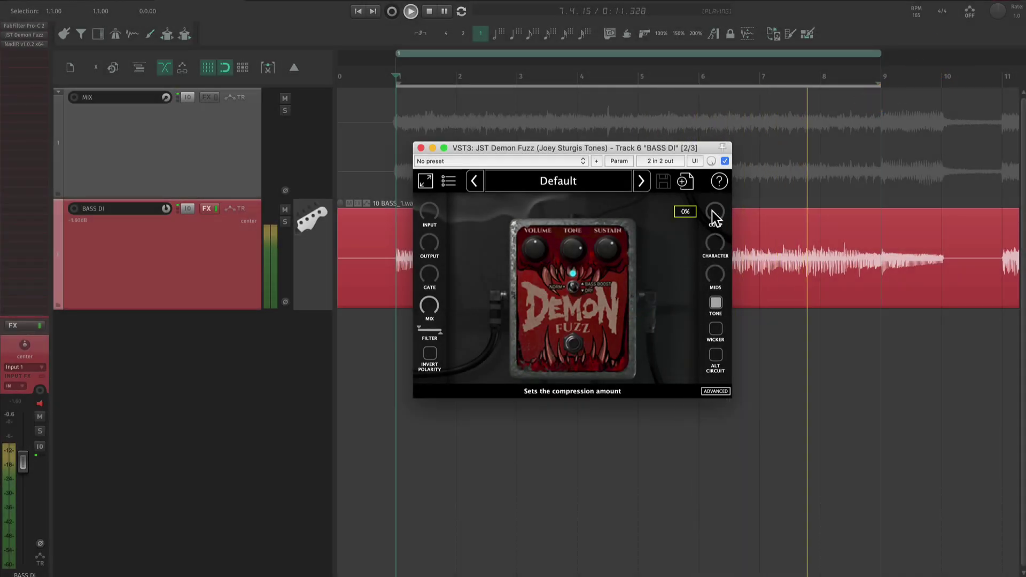
drag(711, 210, 738, 150)
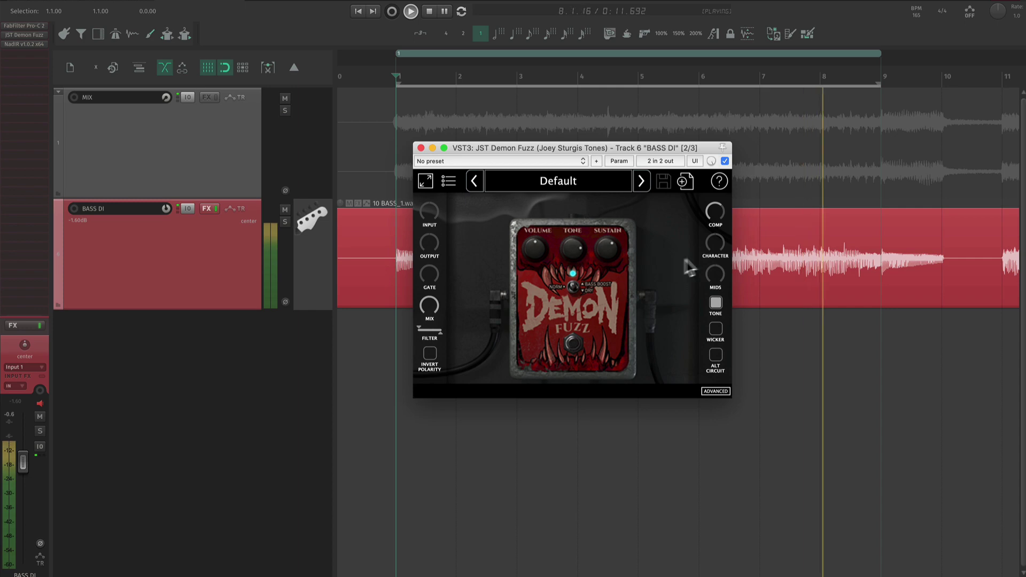
mouse_move(716, 246)
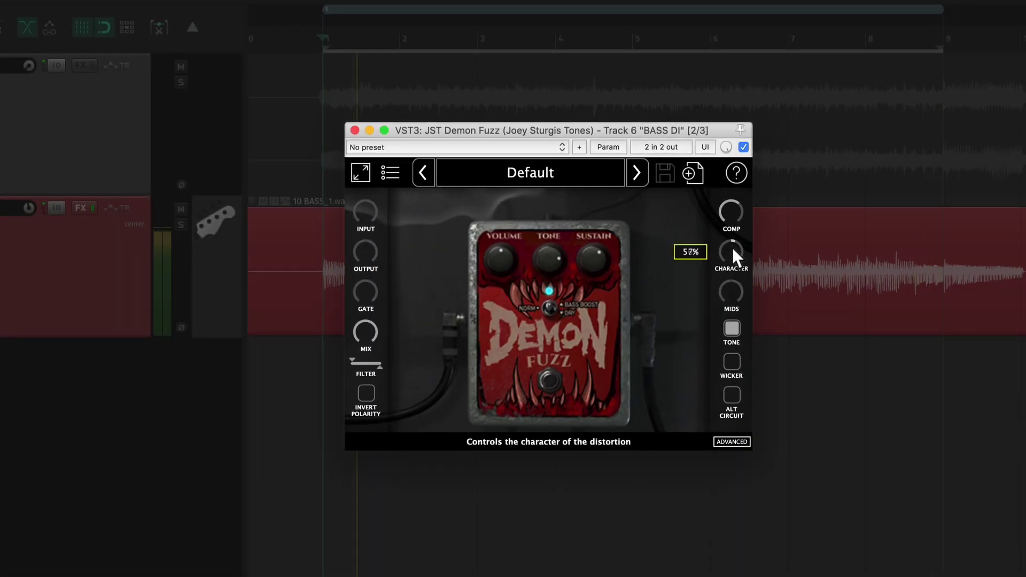
drag(732, 248, 738, 219)
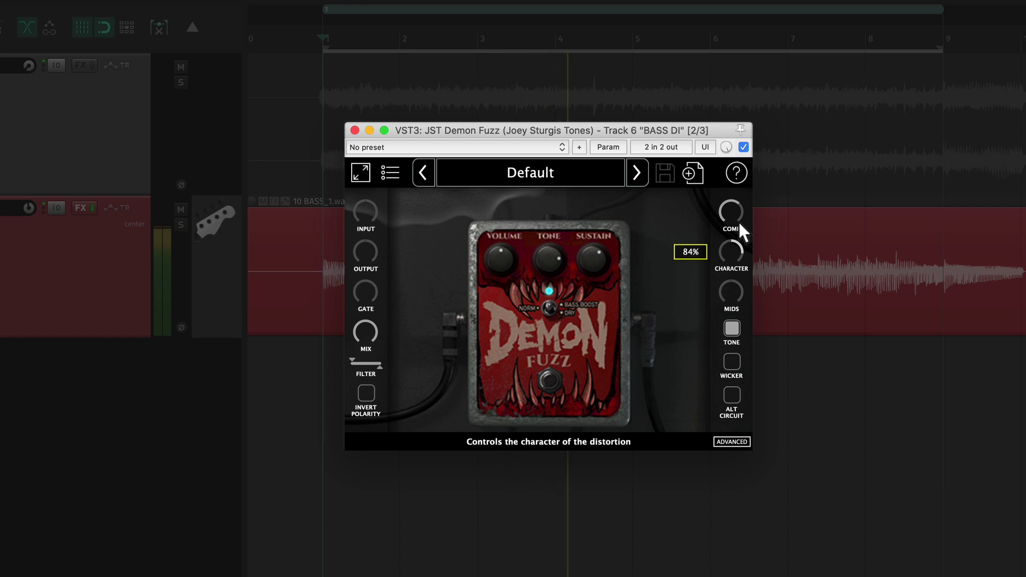
mouse_move(738, 222)
mouse_down()
mouse_move(719, 278)
mouse_move(738, 221)
mouse_up()
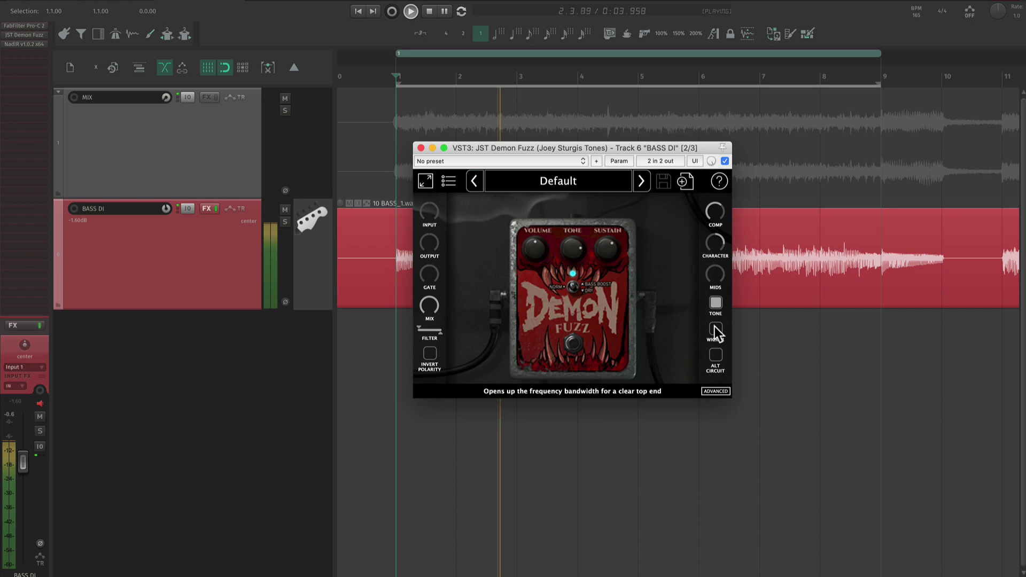
Enable Wicker and Alt Circuit on the bass fuzz, comparing each one switched on and off.
click(715, 328)
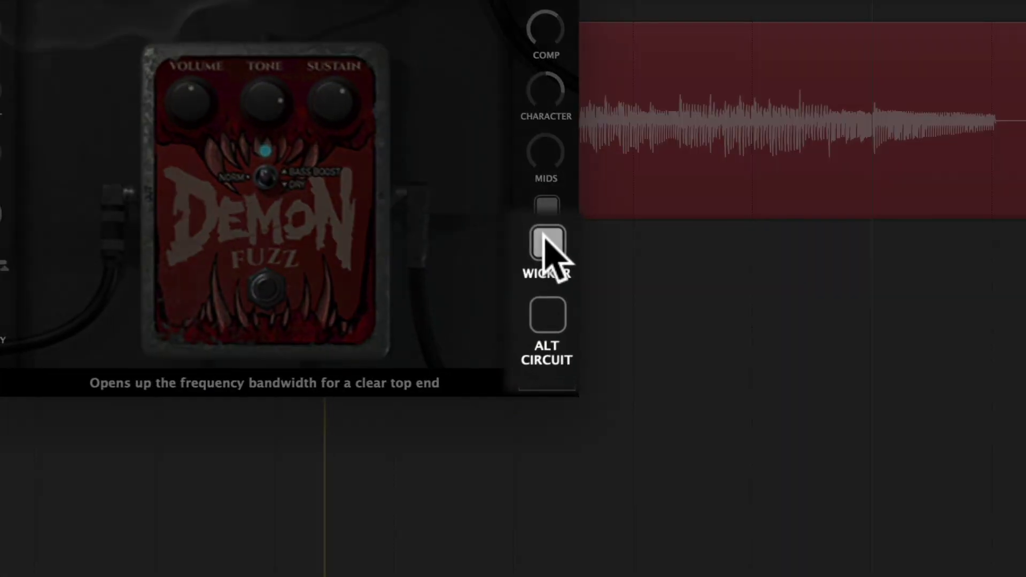
click(544, 239)
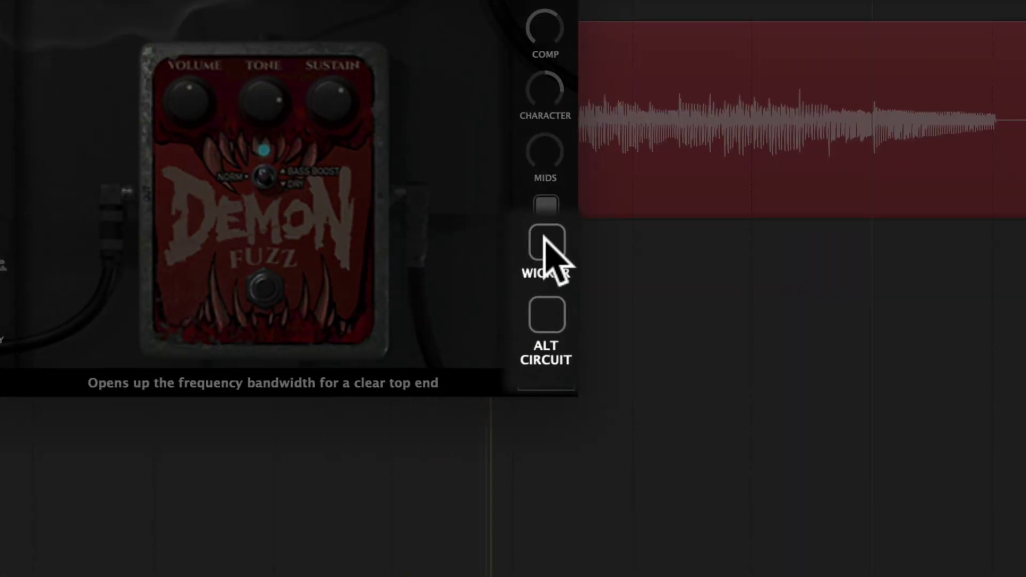
click(545, 239)
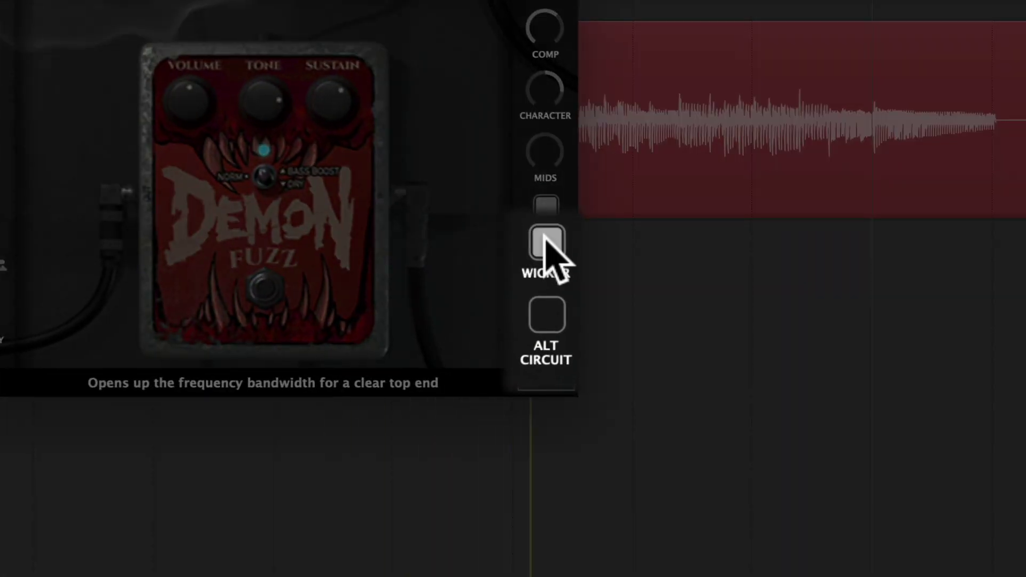
click(542, 320)
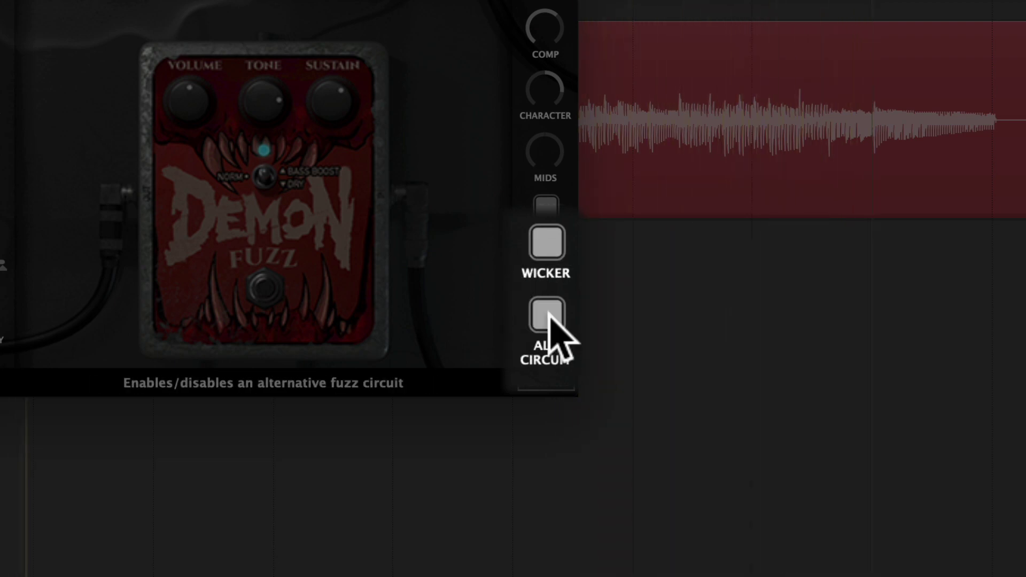
click(547, 315)
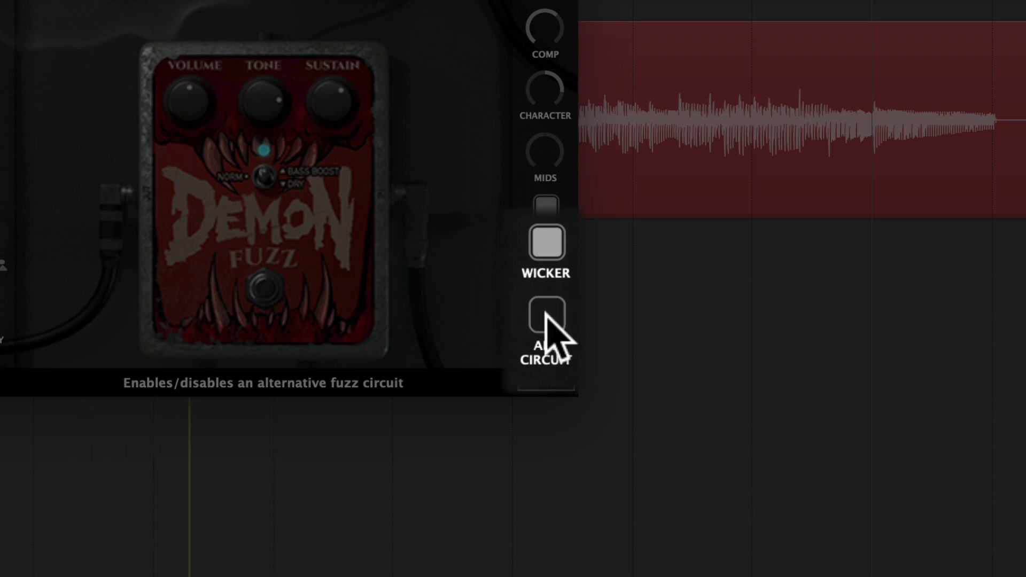
click(545, 314)
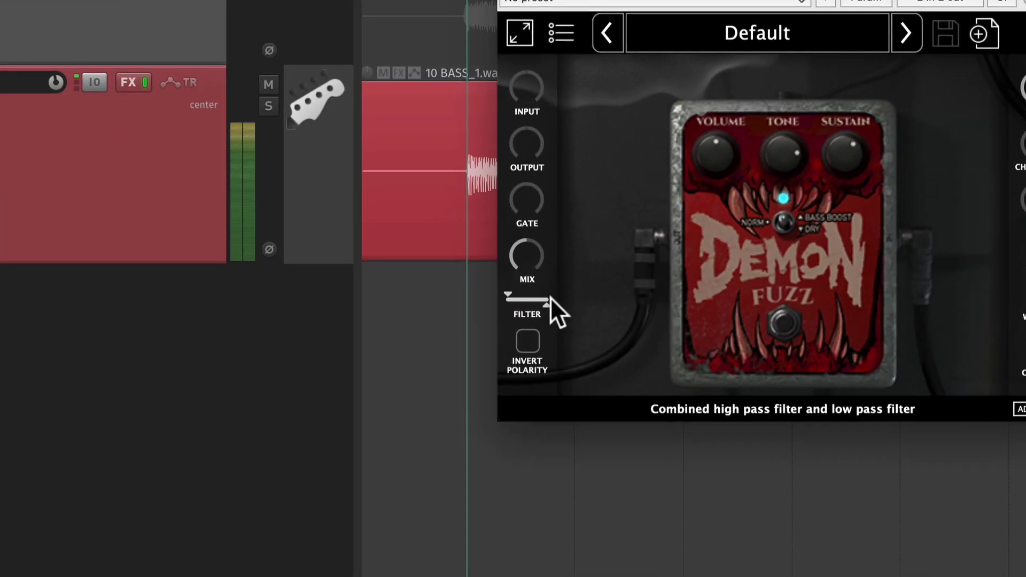
Lower the low-pass cutoff of the bass fuzz's filter and boost the pre-fuzz mids.
mouse_move(547, 297)
mouse_down()
mouse_move(530, 300)
mouse_move(538, 303)
mouse_up()
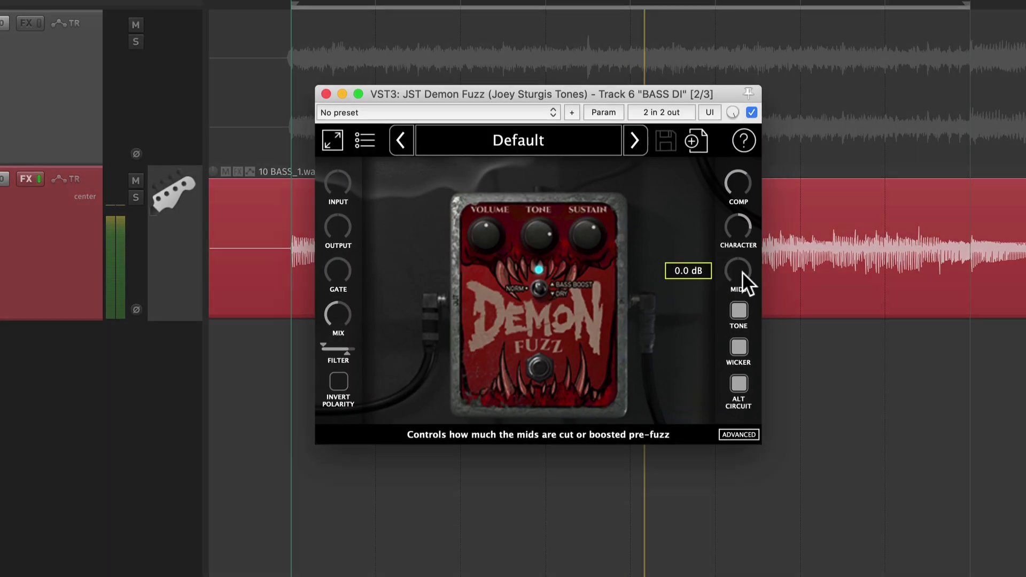
drag(716, 272, 743, 211)
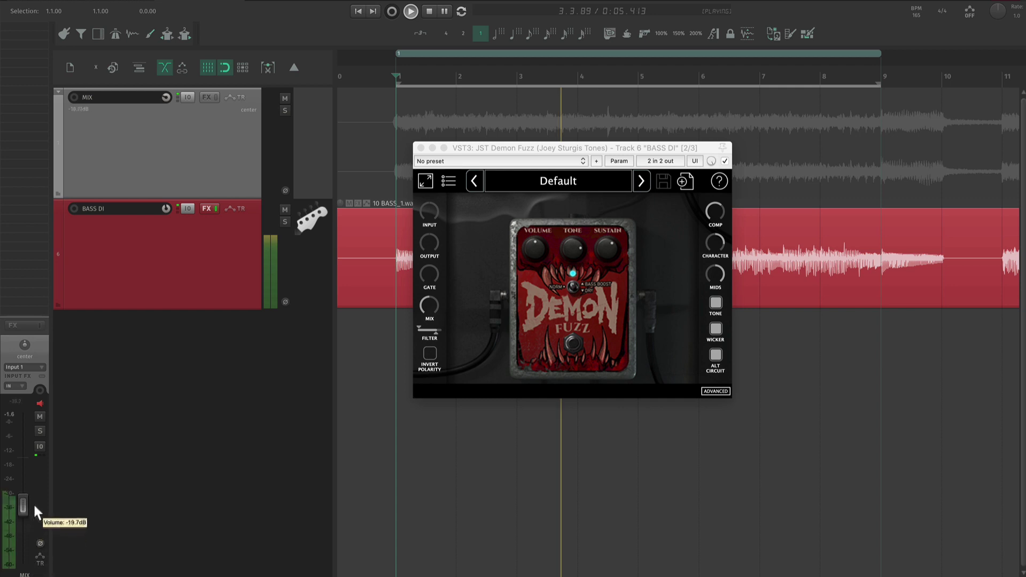
Reset the MIX track's volume to 0.00 dB and reduce the bass fuzz's output level slightly.
double_click(33, 479)
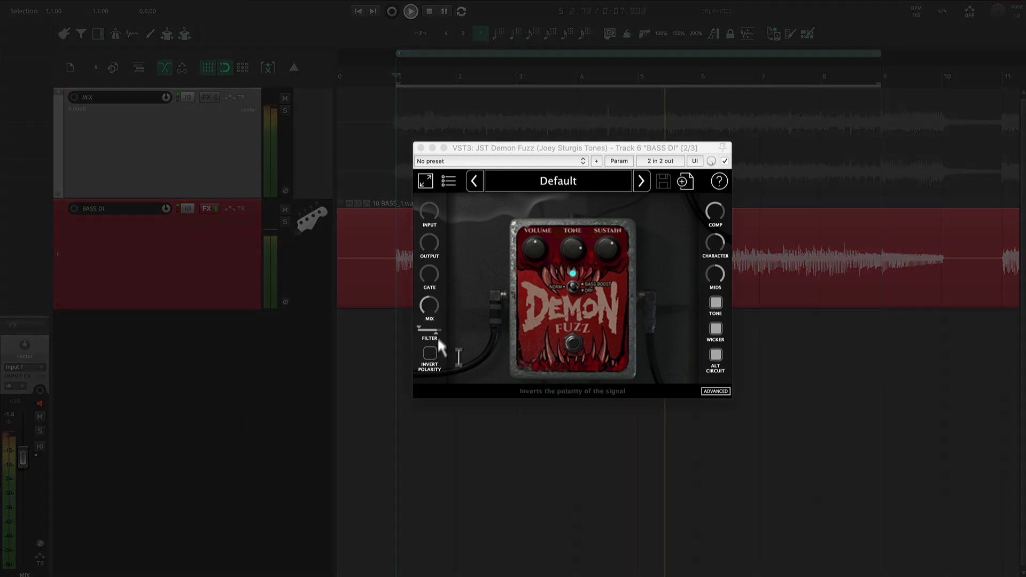
drag(434, 242, 417, 253)
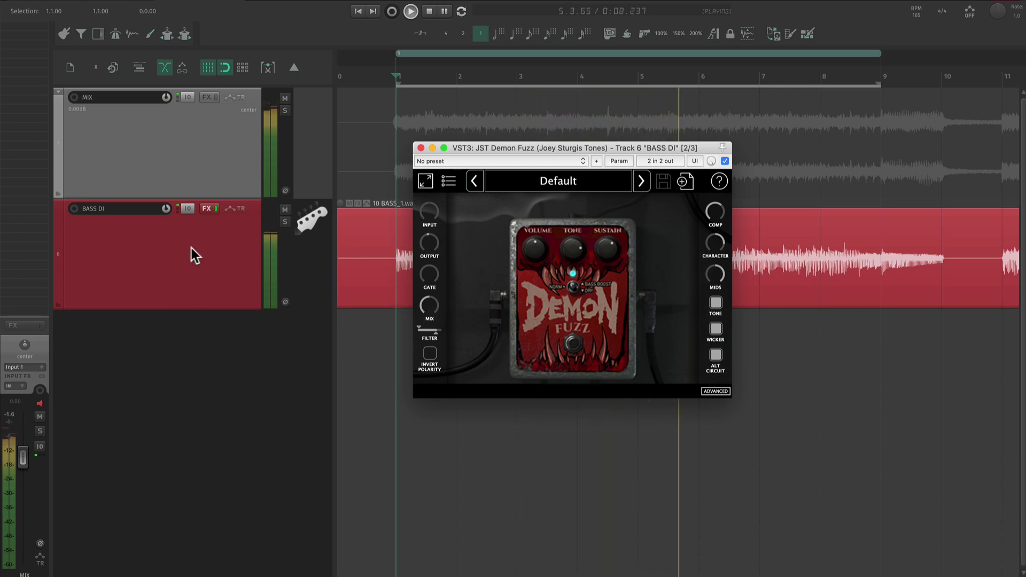
click(170, 175)
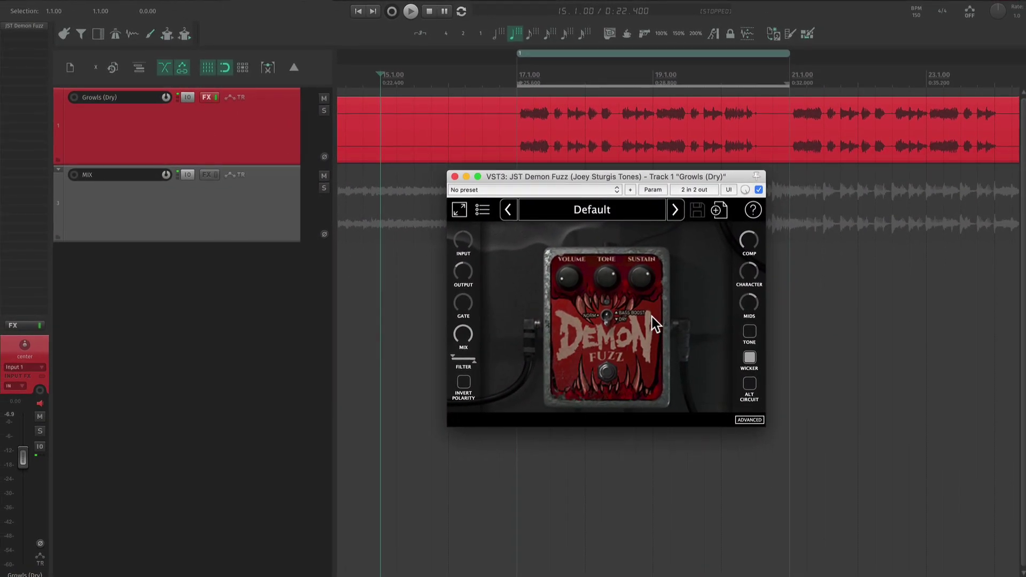
Play the Growls (Dry) track from bar 17 with the Demon Fuzz pedal off and with it switched on.
click(520, 140)
key(space)
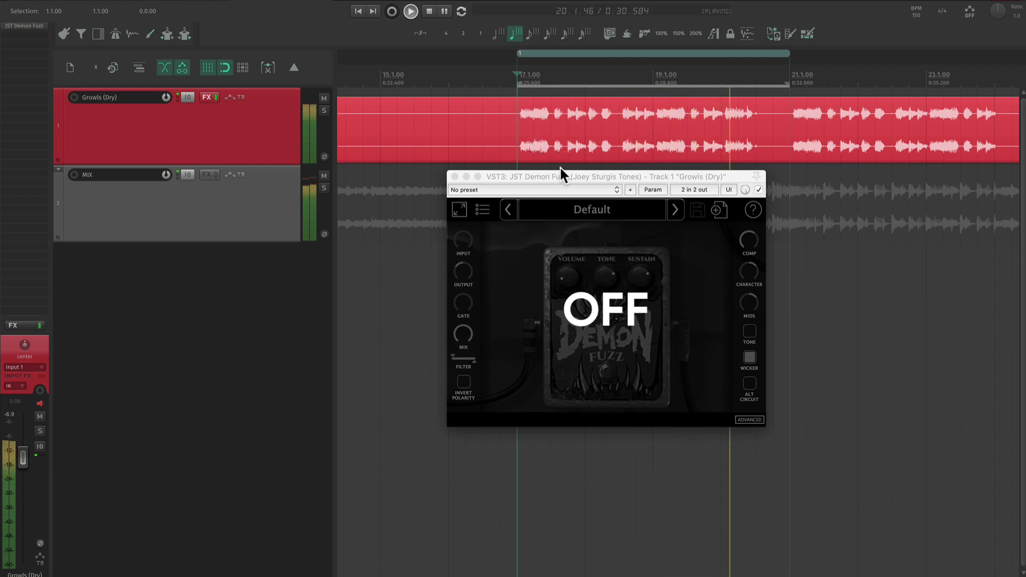
key(space)
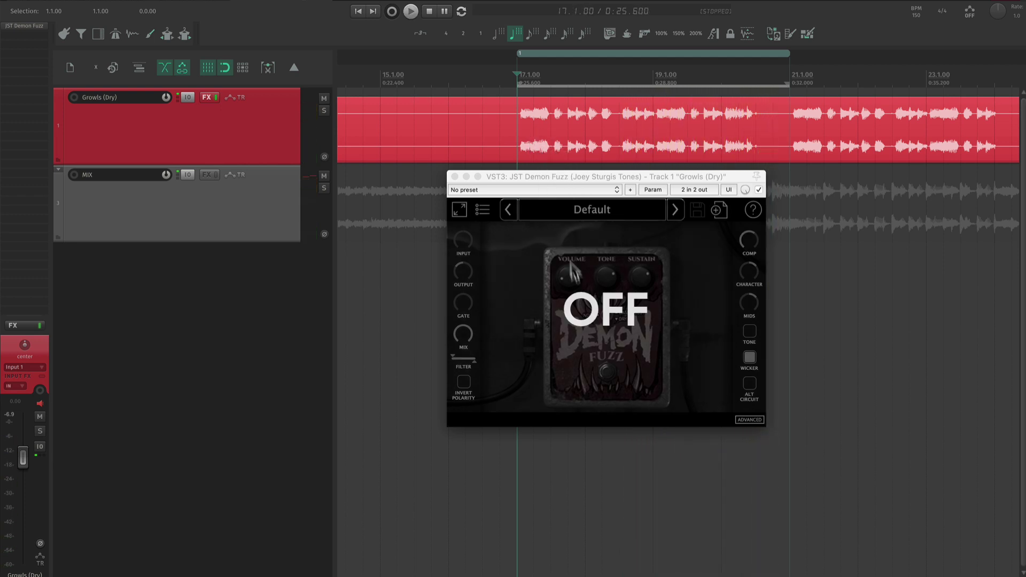
click(608, 371)
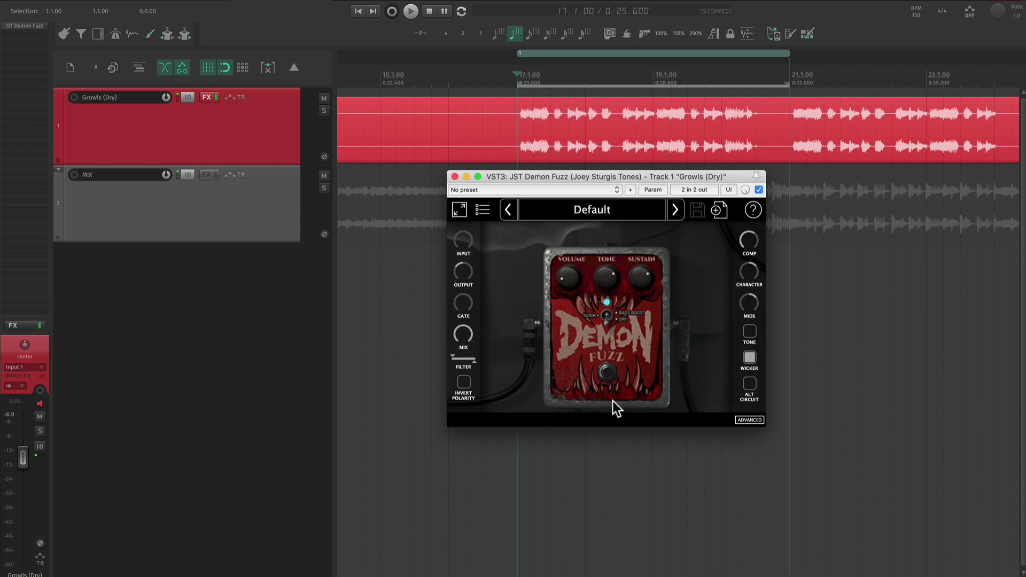
key(space)
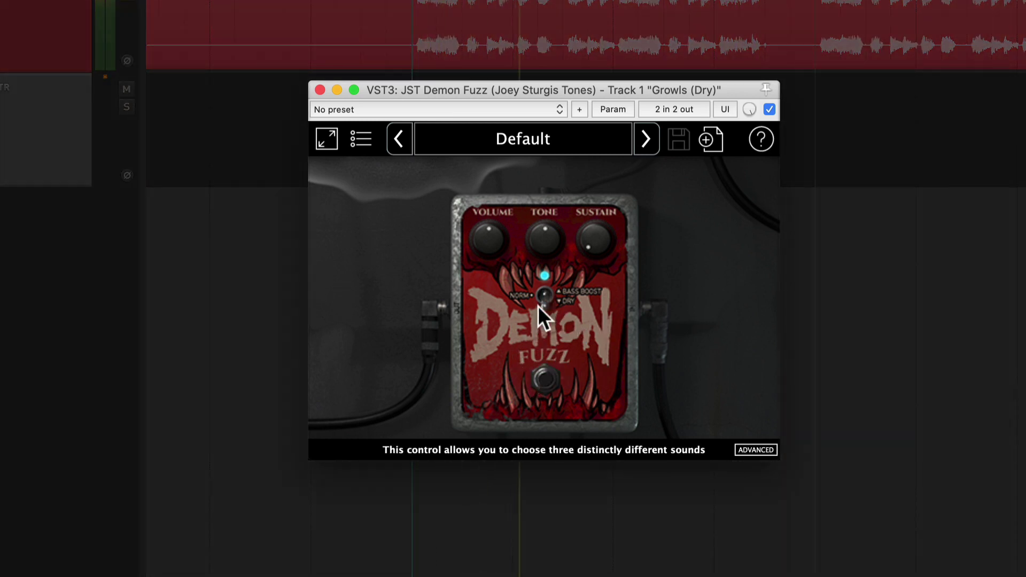
Raise the Tone on the growls' Demon Fuzz, set Sustain to about 64% and turn down the pedal's Volume.
mouse_move(532, 240)
mouse_move(531, 239)
mouse_down()
mouse_move(540, 203)
mouse_move(536, 219)
mouse_up()
mouse_move(592, 239)
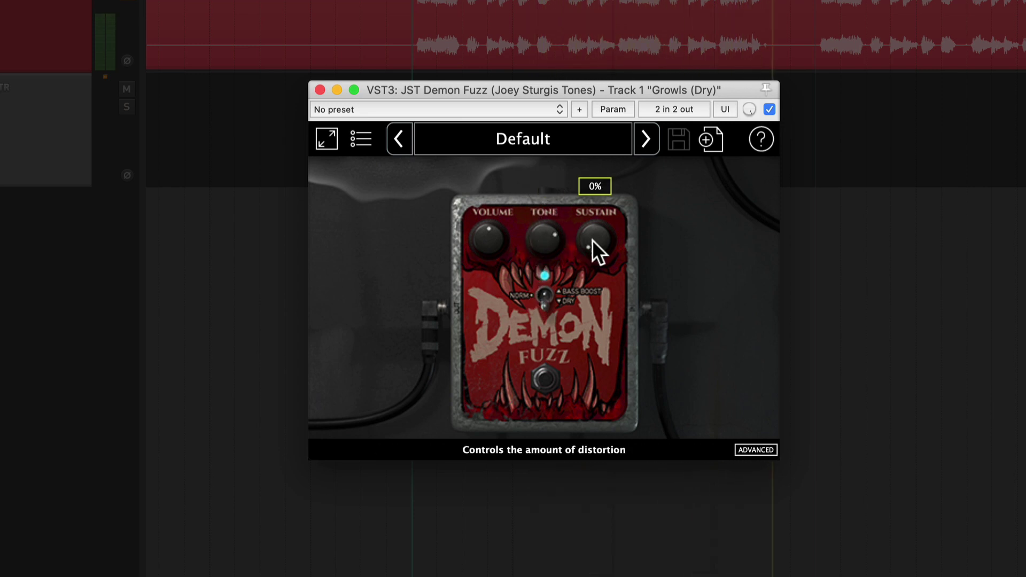
drag(605, 240, 610, 176)
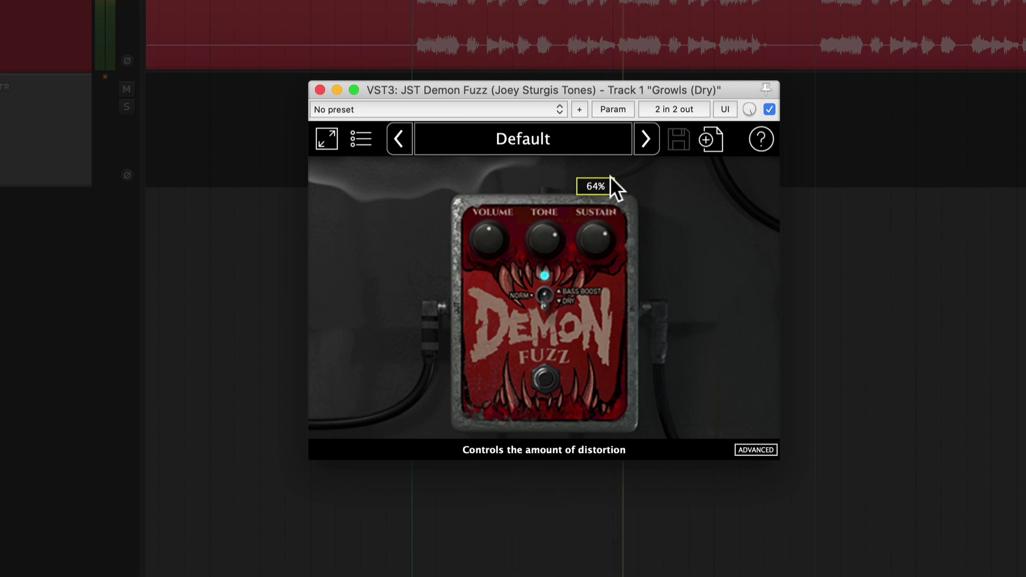
mouse_move(496, 223)
drag(496, 222, 493, 252)
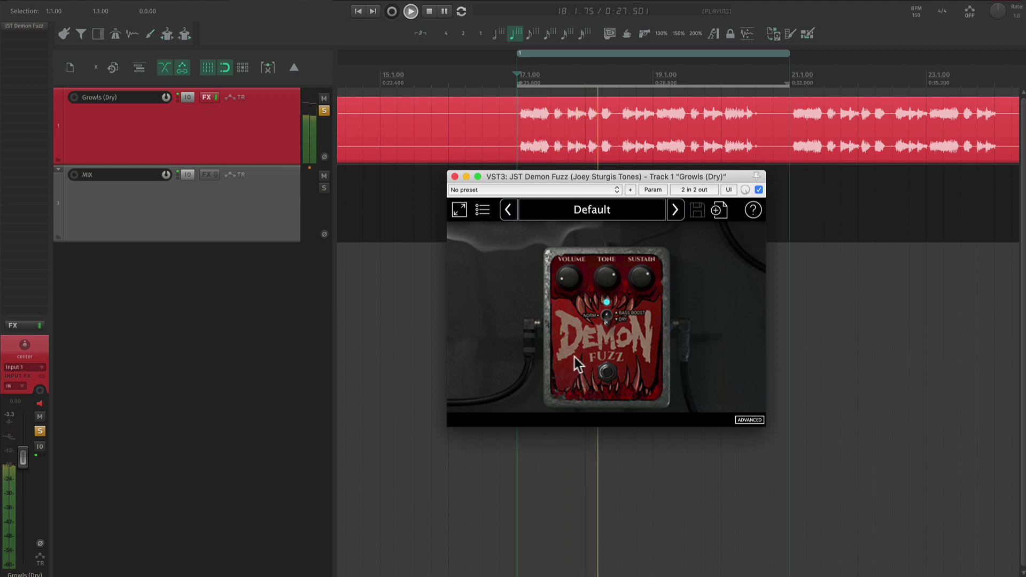
Show the advanced controls of the growls' Demon Fuzz and raise its compression amount.
click(741, 418)
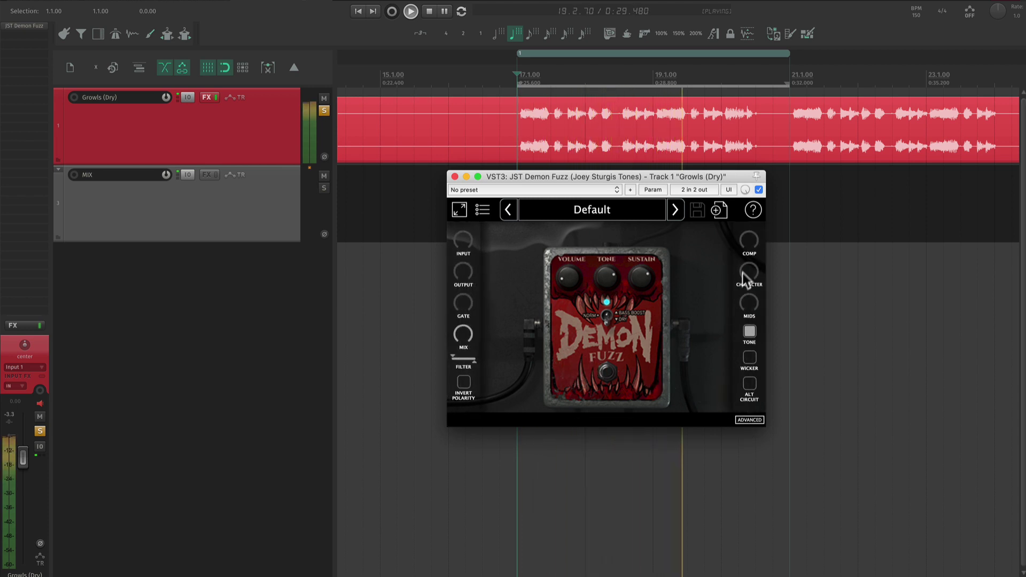
drag(748, 242, 766, 198)
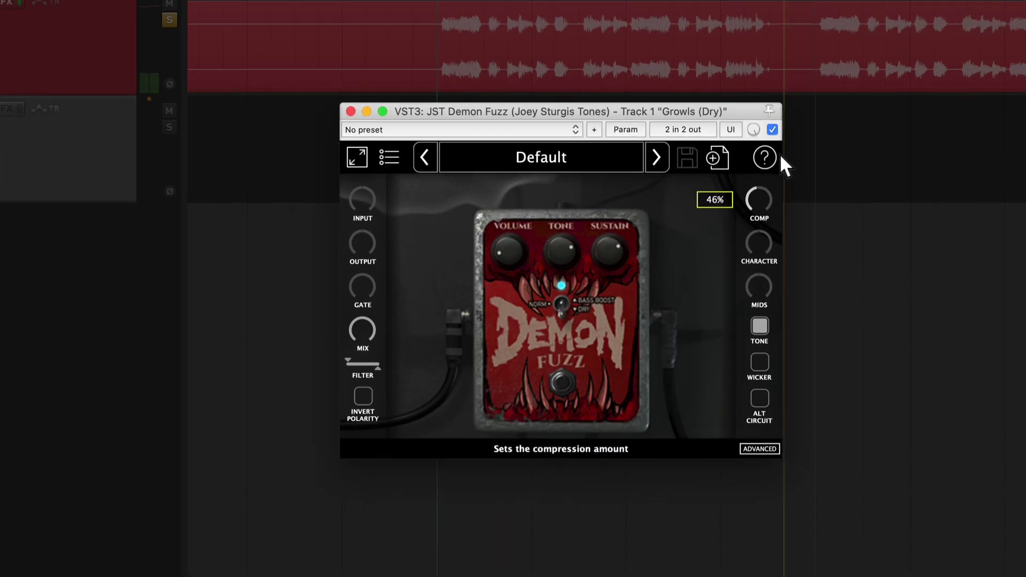
drag(784, 144, 787, 111)
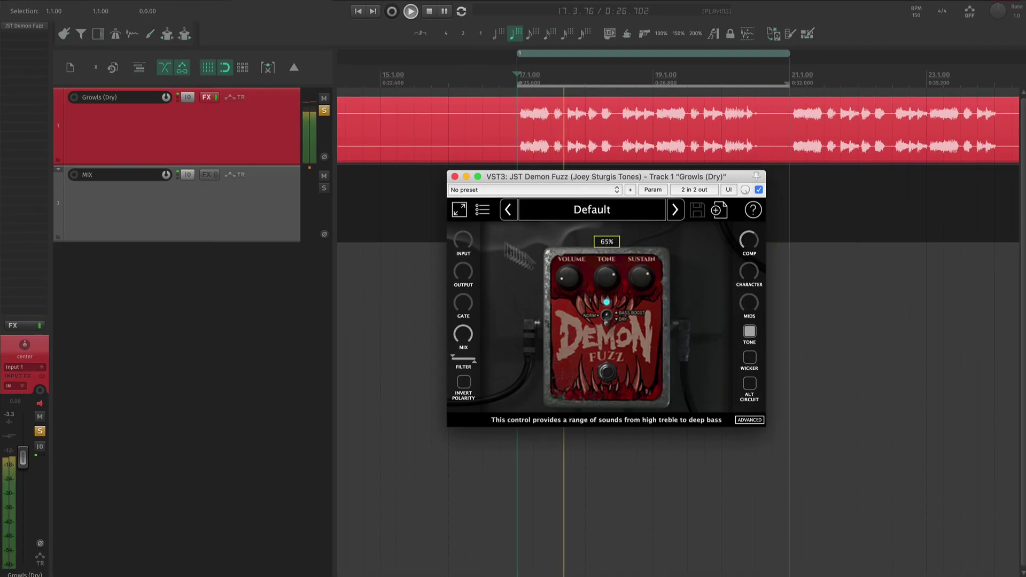
Unsolo the Growls (Dry) track and set its fuzz Character to 67%.
click(323, 110)
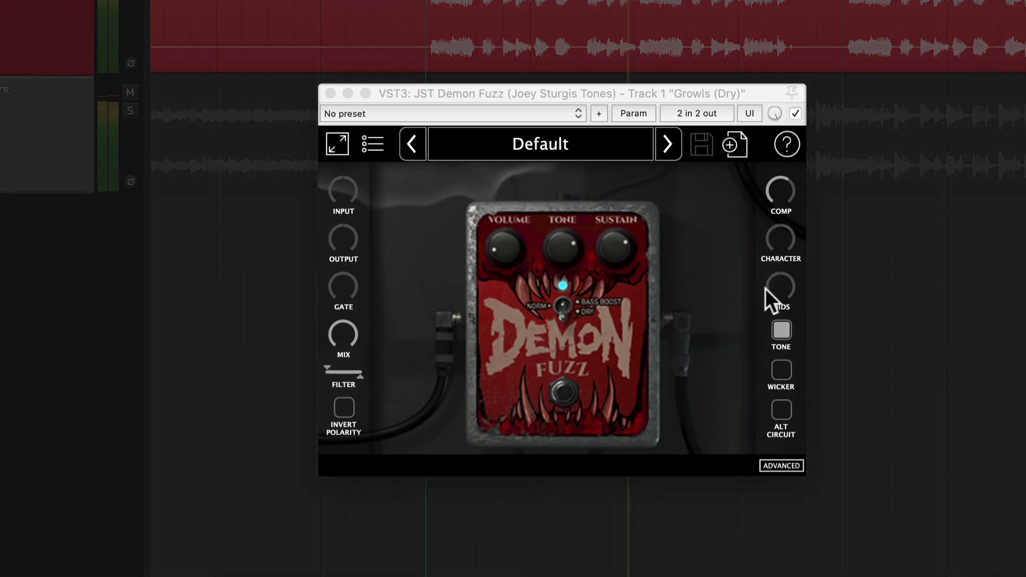
drag(779, 246, 761, 223)
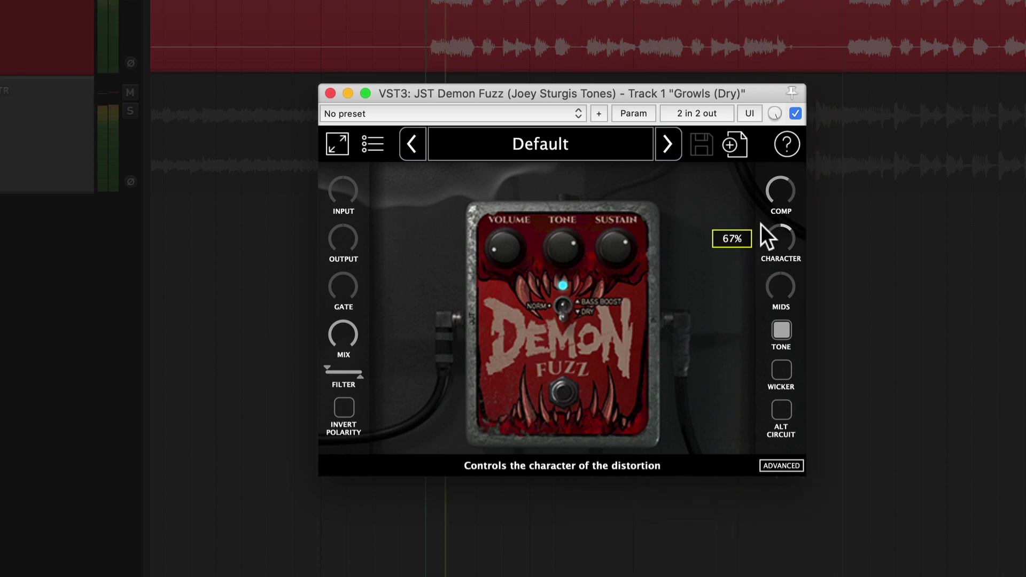
Reduce the growl fuzz's output level slightly and boost its pre-fuzz mids.
drag(332, 245, 329, 251)
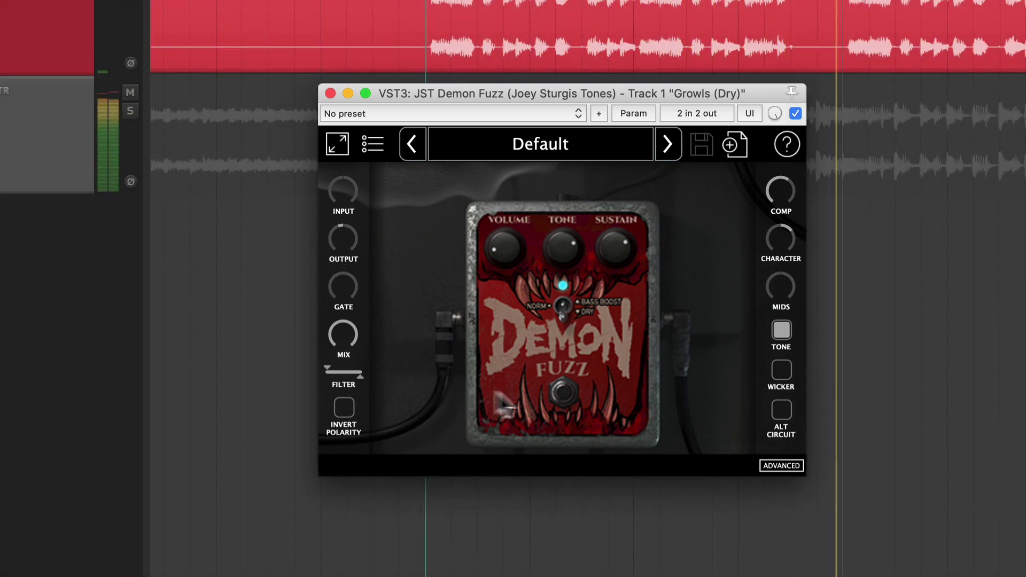
mouse_move(773, 277)
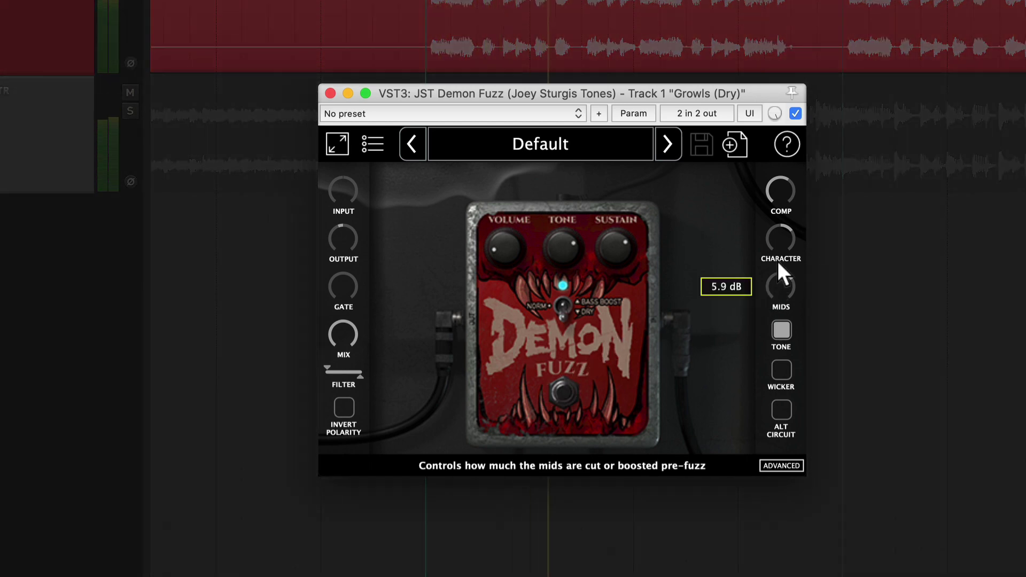
drag(777, 241, 764, 264)
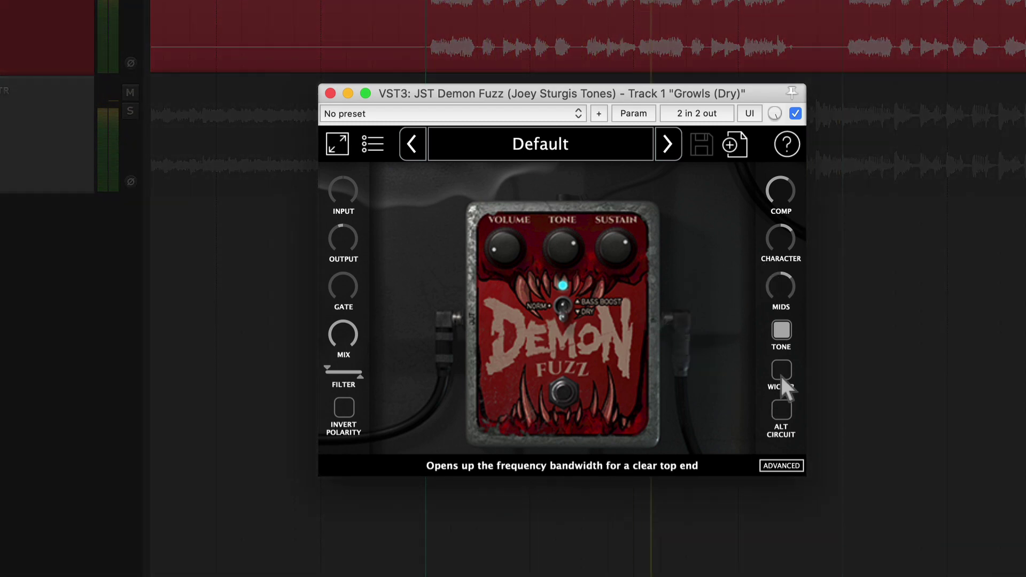
Enable Wicker on the growls' Demon Fuzz and lower its output level further.
click(781, 371)
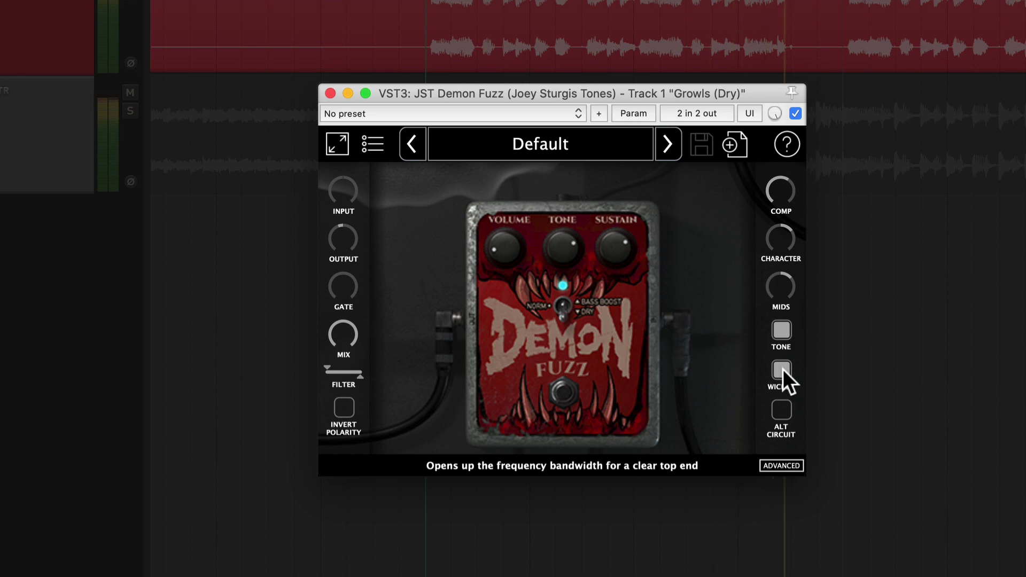
mouse_move(348, 237)
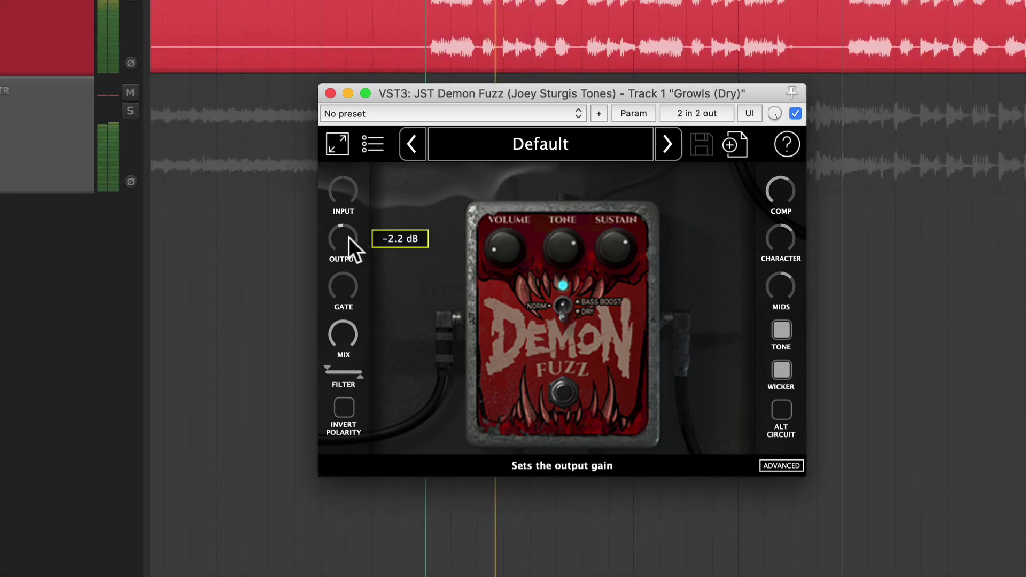
drag(348, 237, 342, 250)
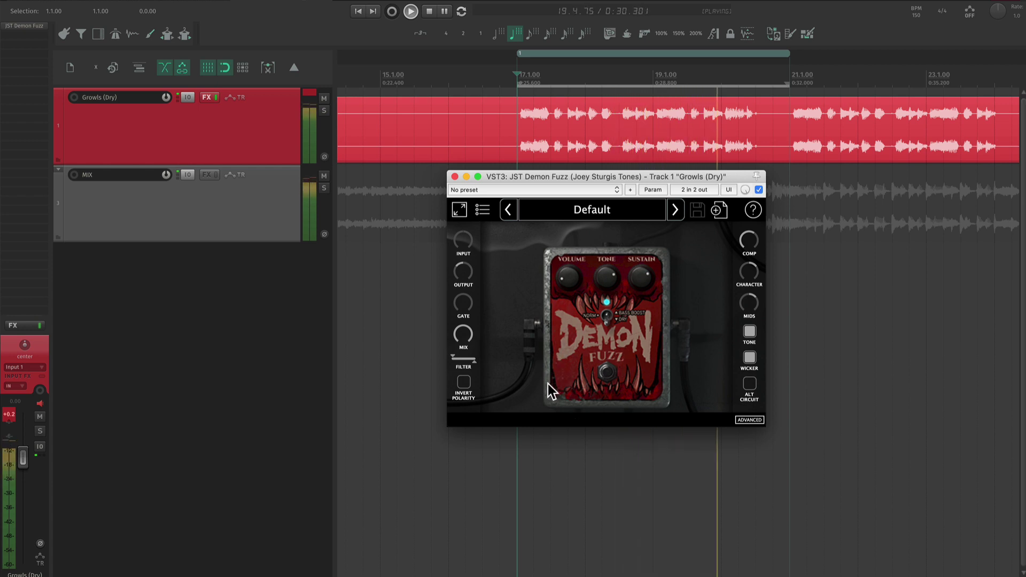
Bypass the growls' Demon Fuzz and switch it back on to compare the dry and processed vocals in the mix.
click(610, 374)
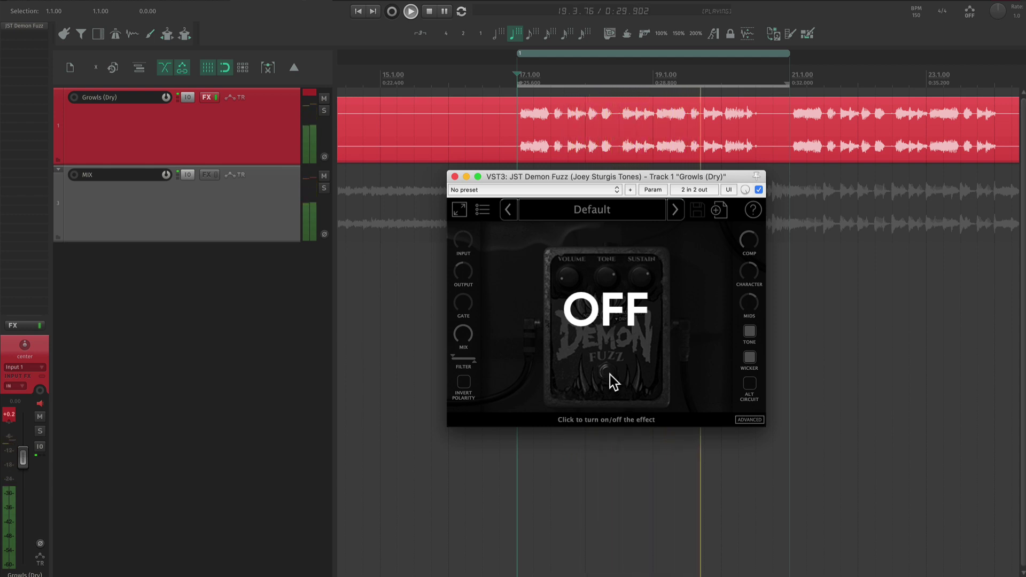
click(610, 374)
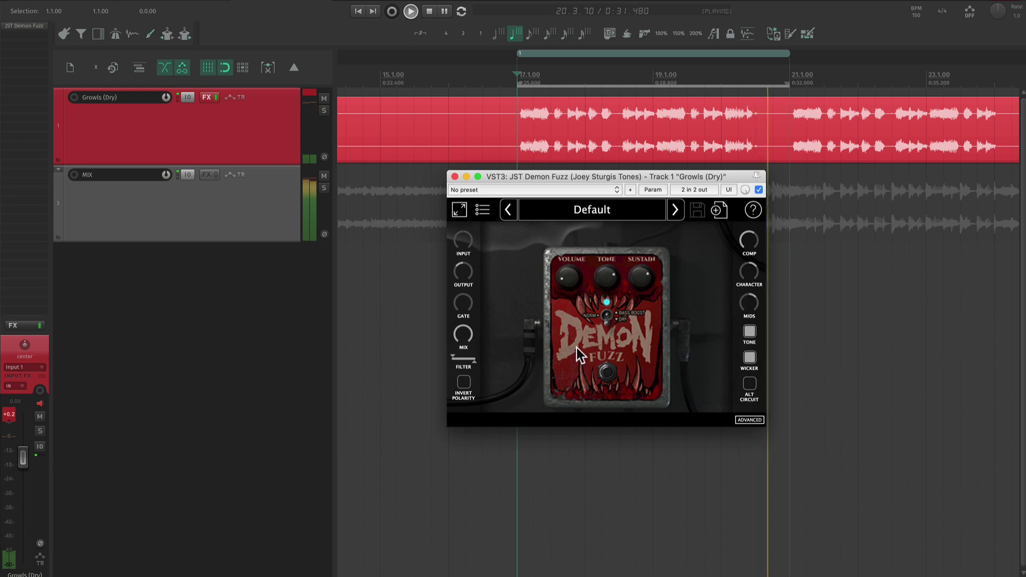
mouse_move(459, 275)
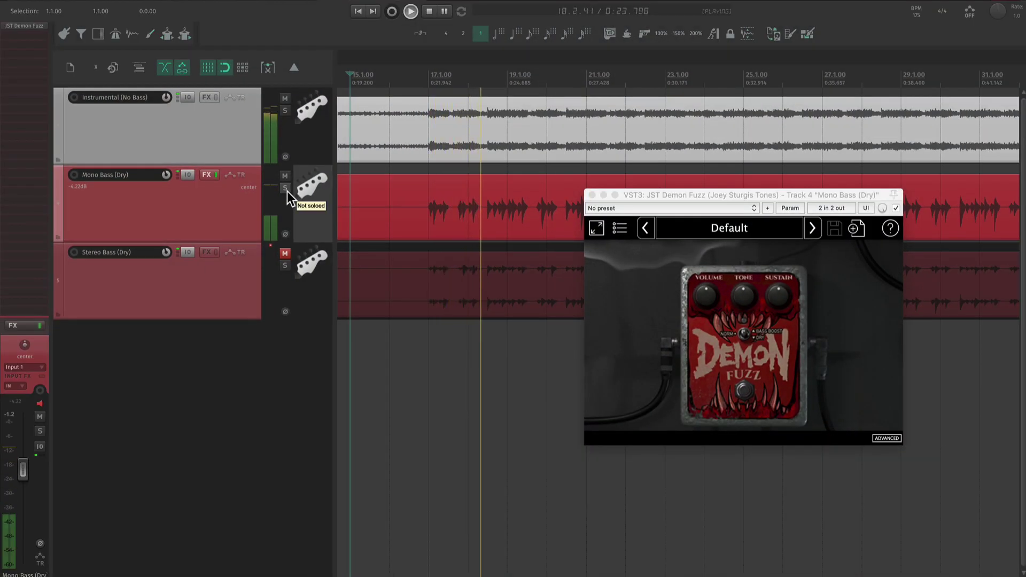
Audition the unprocessed Mono Bass (Dry) track in solo over its riff section.
click(286, 189)
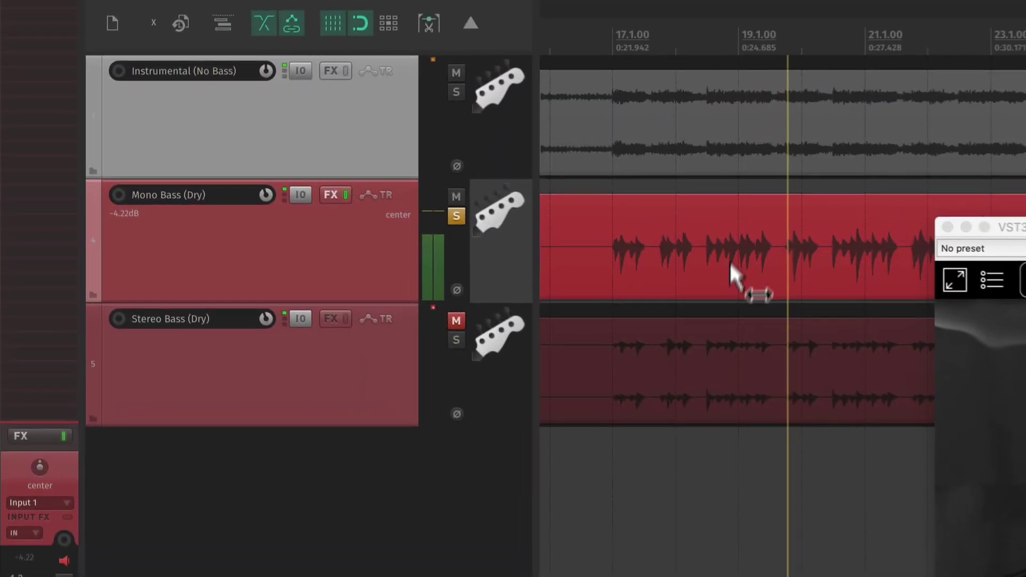
scroll(839, 270, down, 2)
drag(842, 270, 725, 243)
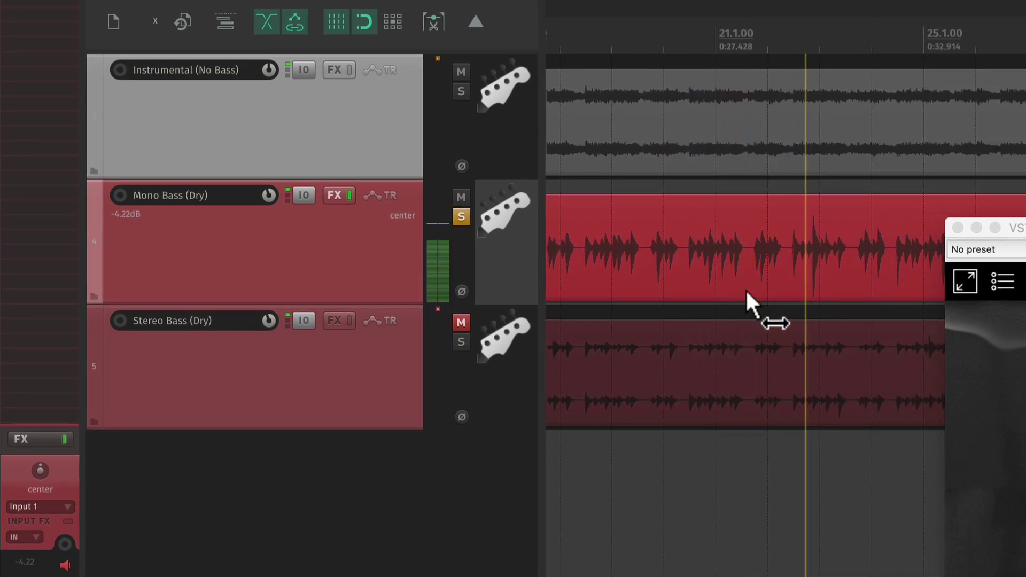
drag(769, 305, 866, 304)
scroll(854, 303, down, 2)
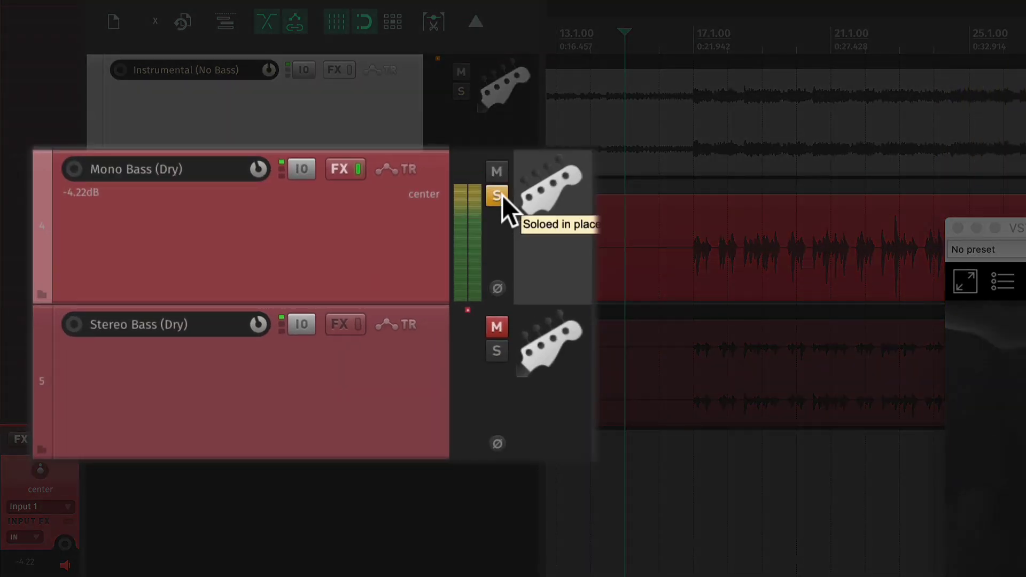
click(501, 194)
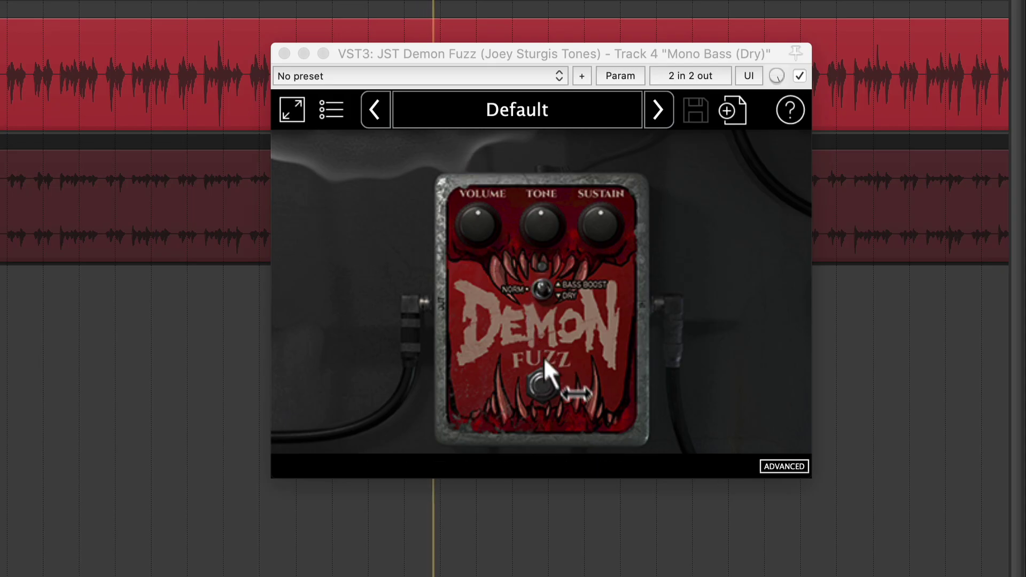
Switch on the mono bass's Demon Fuzz, turn its Volume well down and move playback to the start of the riff.
click(545, 378)
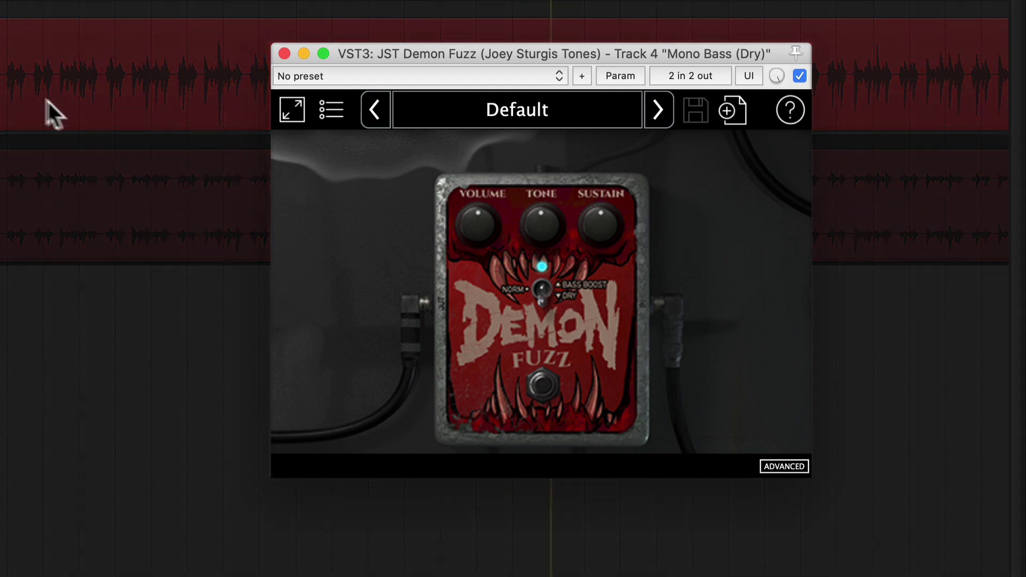
drag(462, 220, 452, 252)
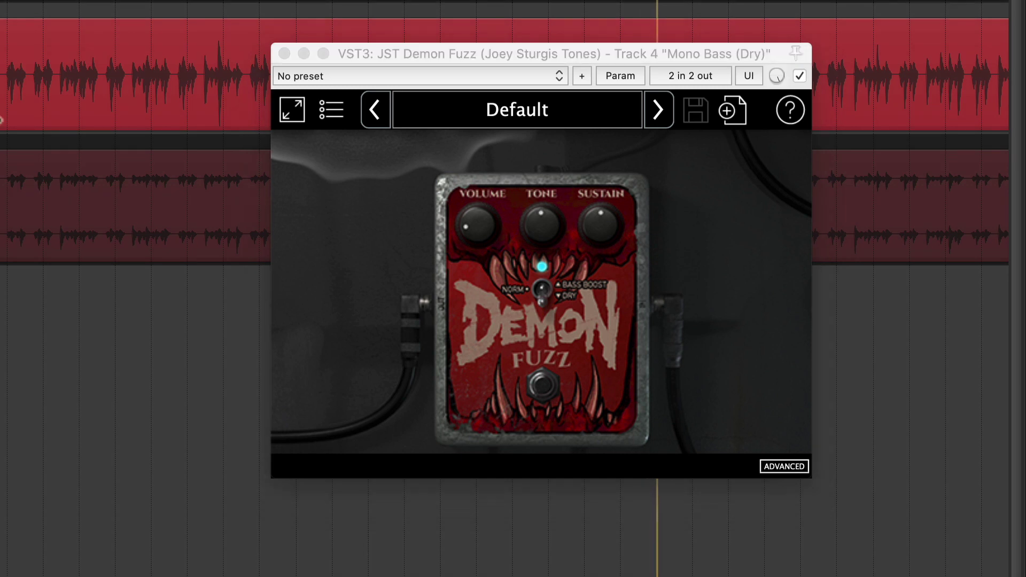
click(11, 84)
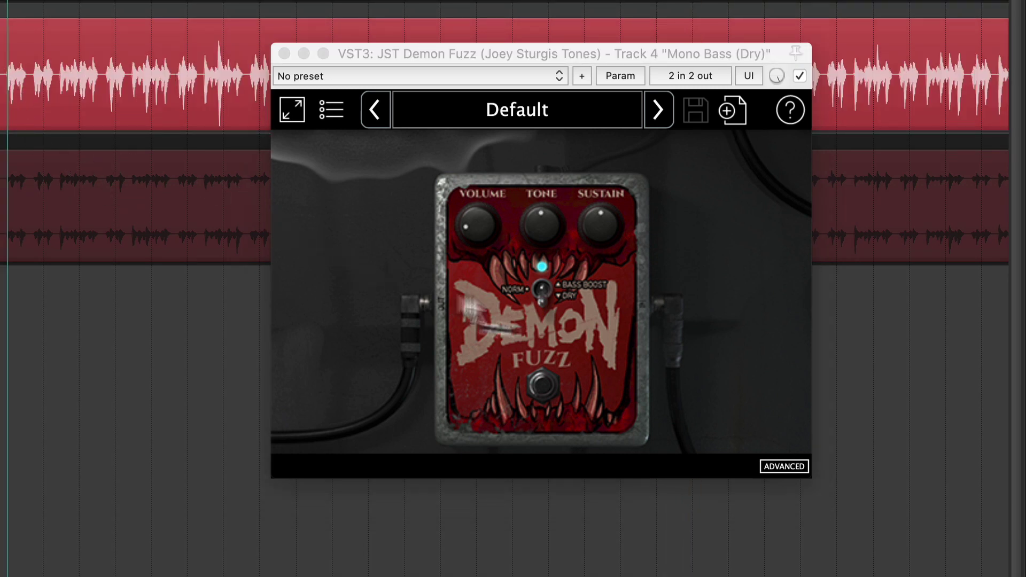
Set the mono bass fuzz's Tone to 75% and reduce its Sustain slightly.
mouse_move(586, 234)
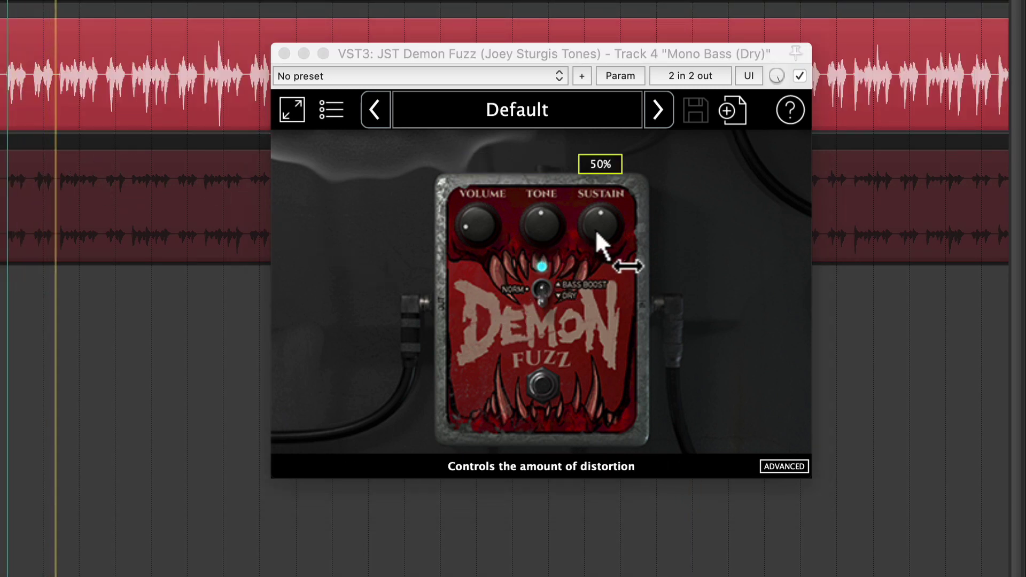
drag(550, 228, 544, 187)
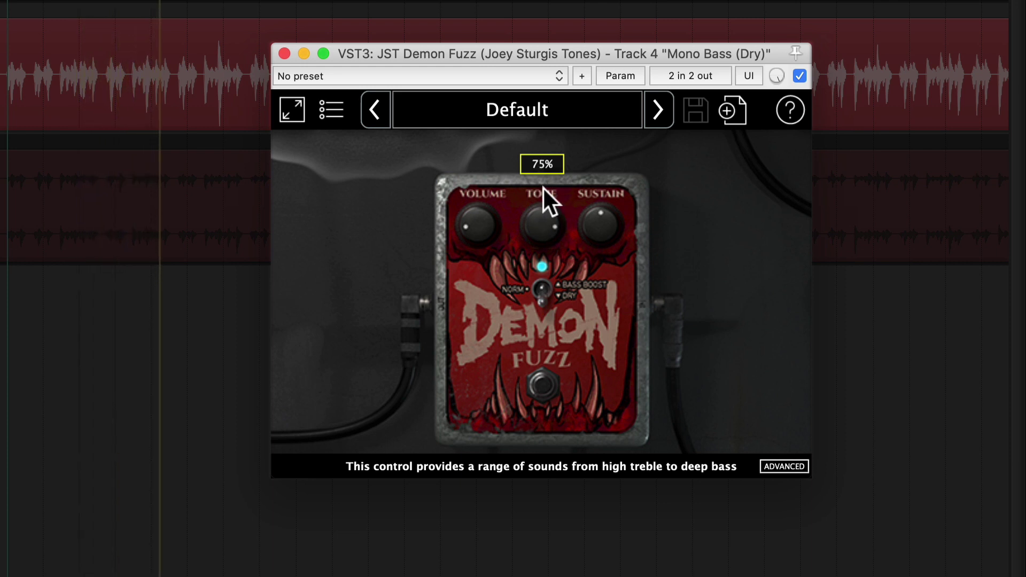
mouse_move(588, 214)
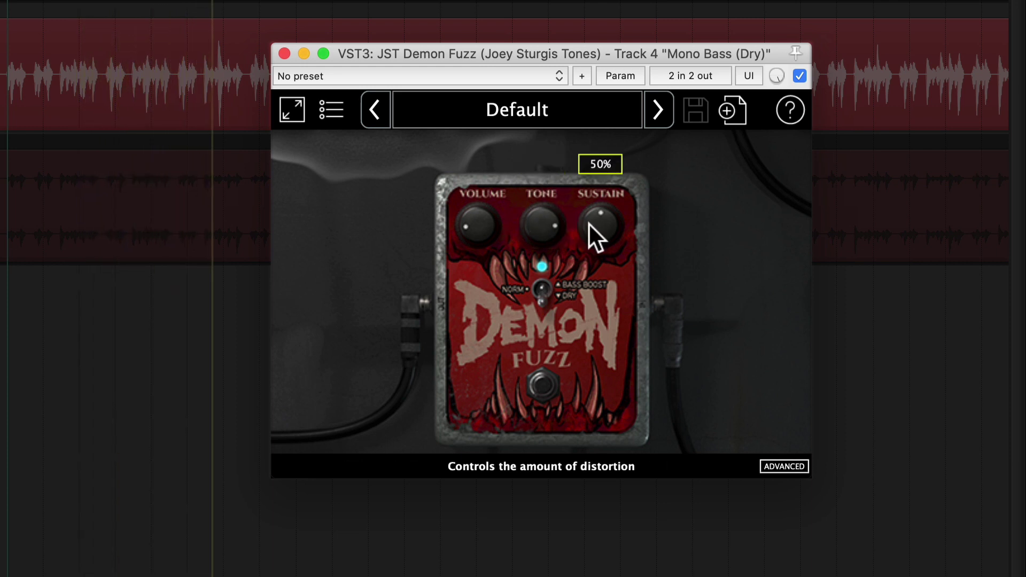
mouse_move(588, 223)
mouse_down()
mouse_move(594, 194)
mouse_move(573, 232)
mouse_up()
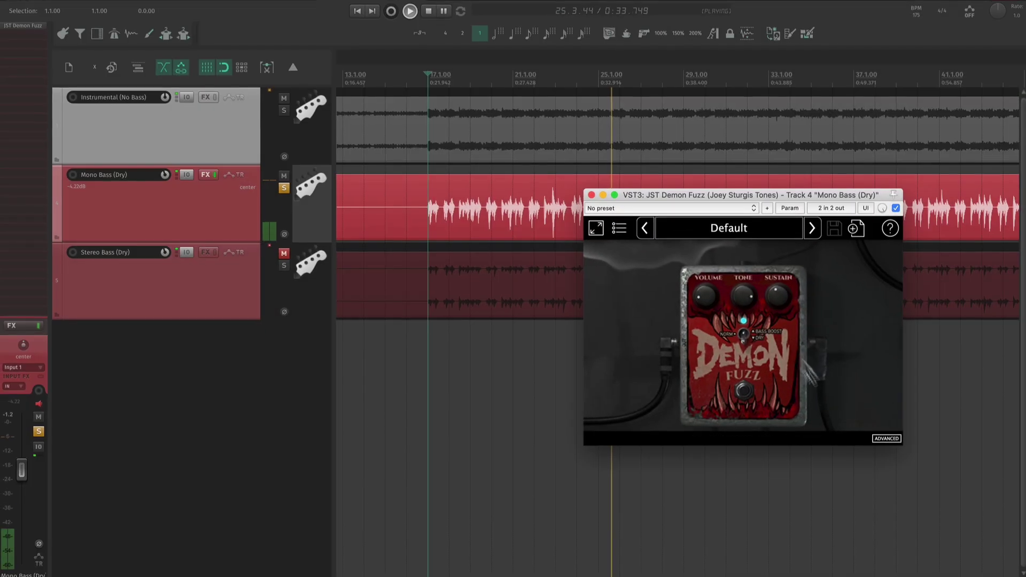
Copy the mono bass's Demon Fuzz to the Stereo Bass (Dry) track and keep only the copy's floating plugin window open.
click(218, 171)
click(340, 344)
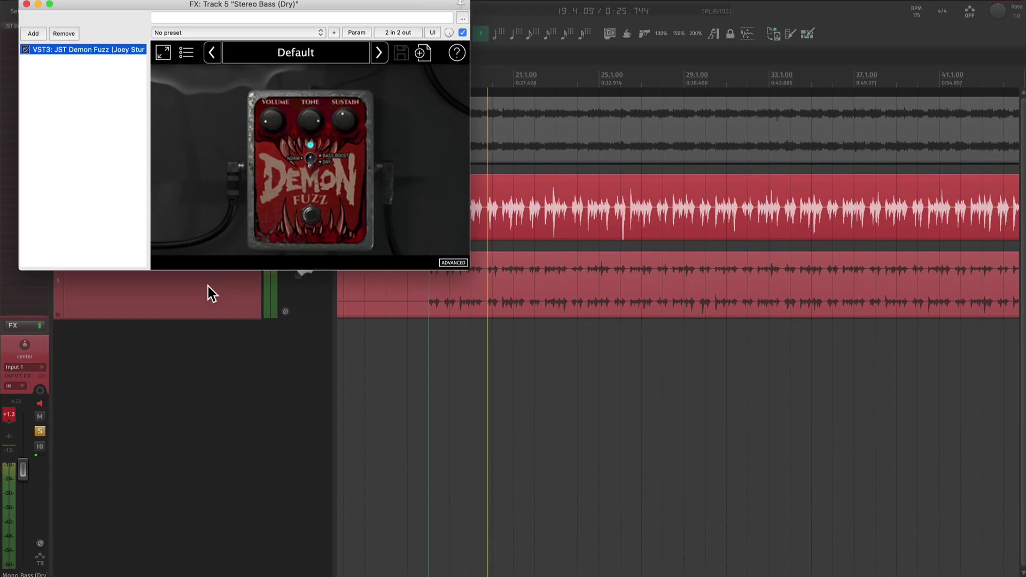
double_click(123, 49)
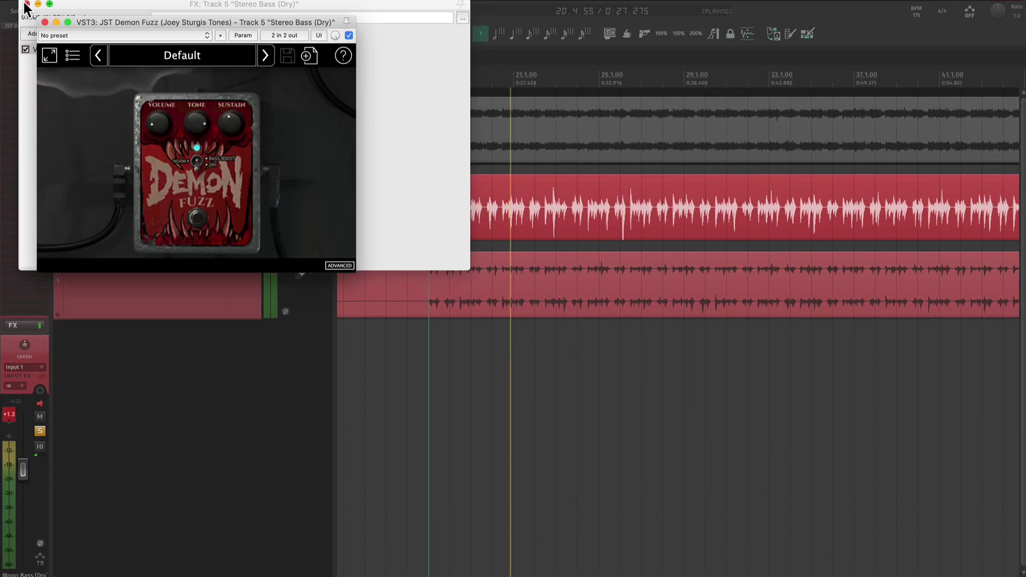
click(26, 4)
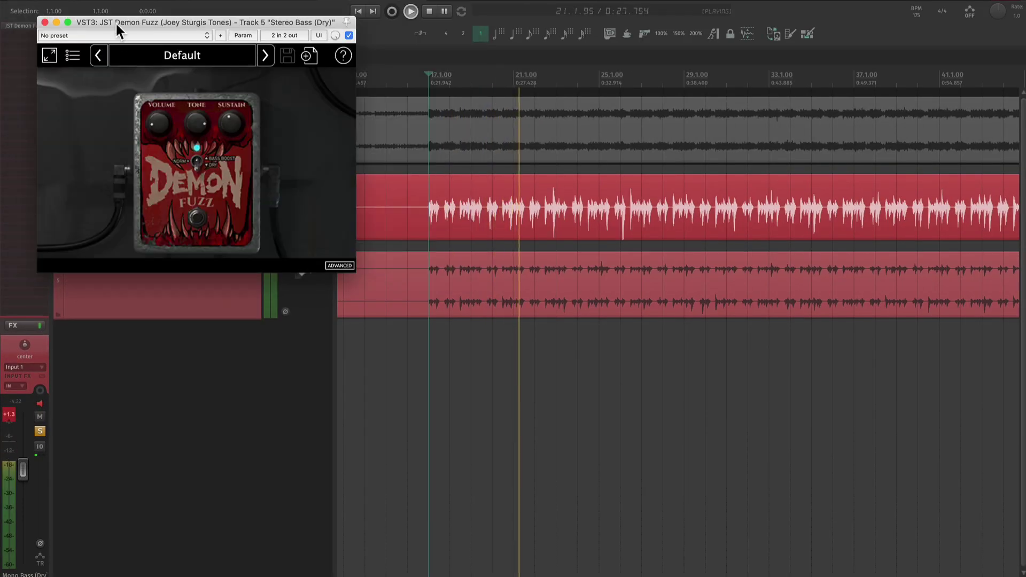
Show the advanced controls of the stereo bass's Demon Fuzz and enable Wicker.
drag(118, 22, 554, 185)
click(773, 429)
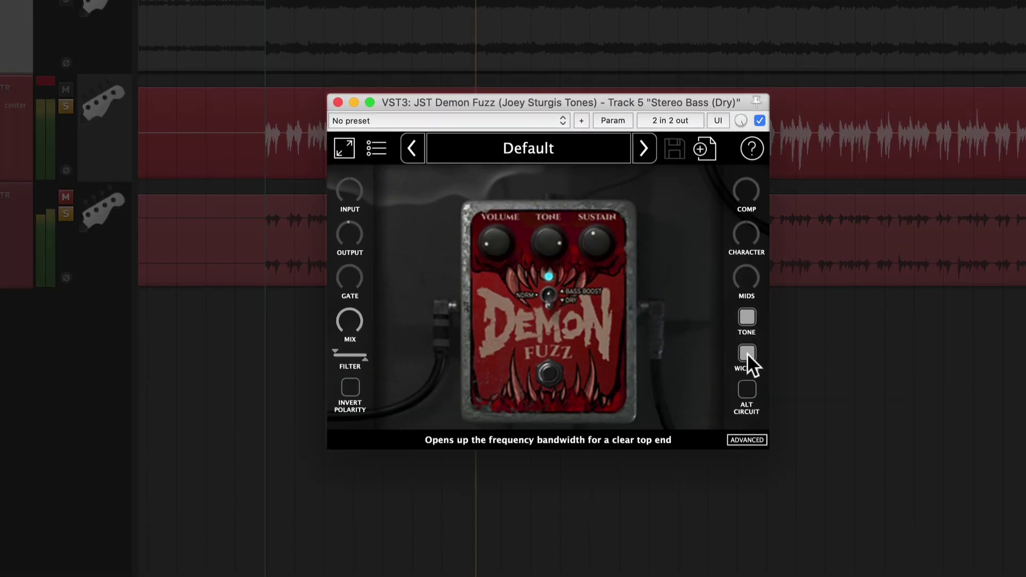
Unmute the Stereo Bass (Dry) track, select it and clear the solos on both bass tracks.
click(69, 197)
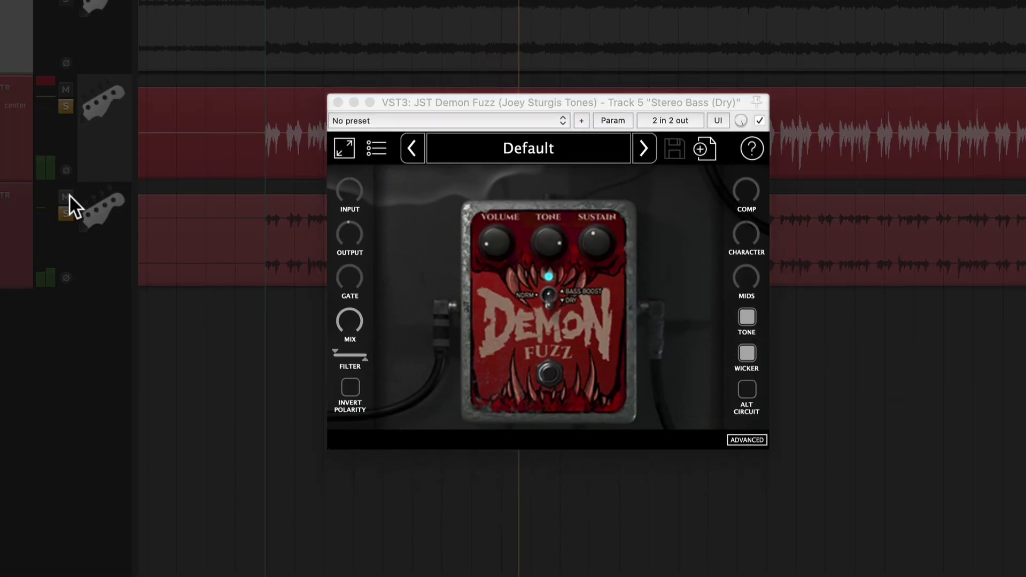
click(104, 216)
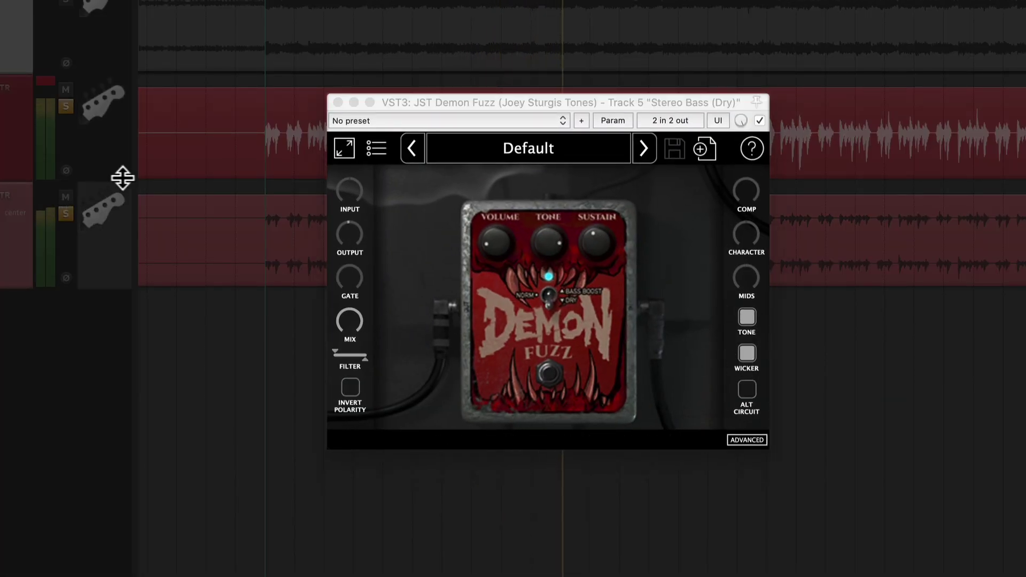
key(shift+F6)
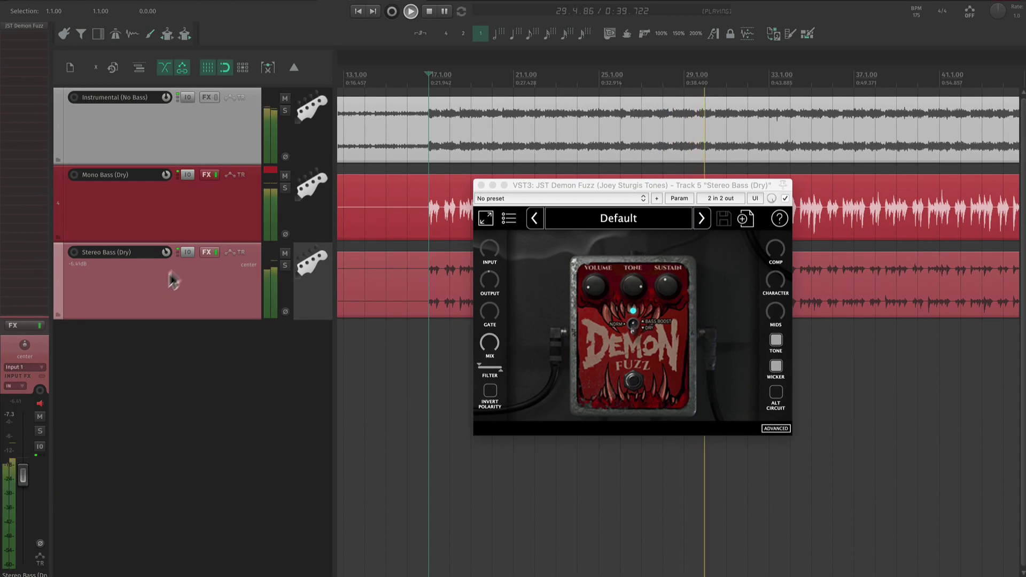
Lower the Mono Bass (Dry) track's volume to about -5.94 dB.
key(Up)
drag(23, 470, 23, 474)
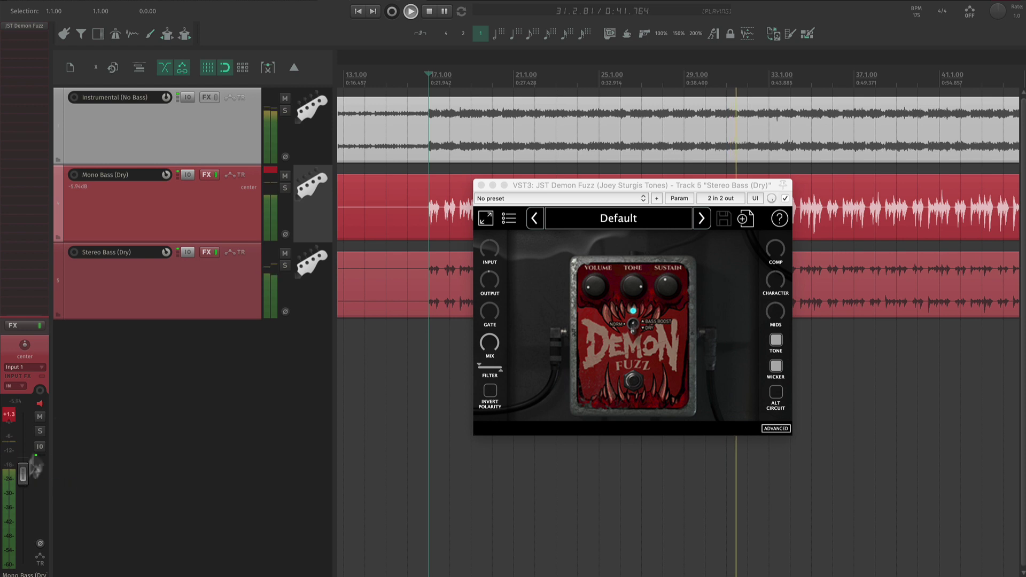
Group the Mono Bass and Stereo Bass tracks under a new folder track and set the folder's volume to about -5.33 dB.
scroll(396, 244, down, 3)
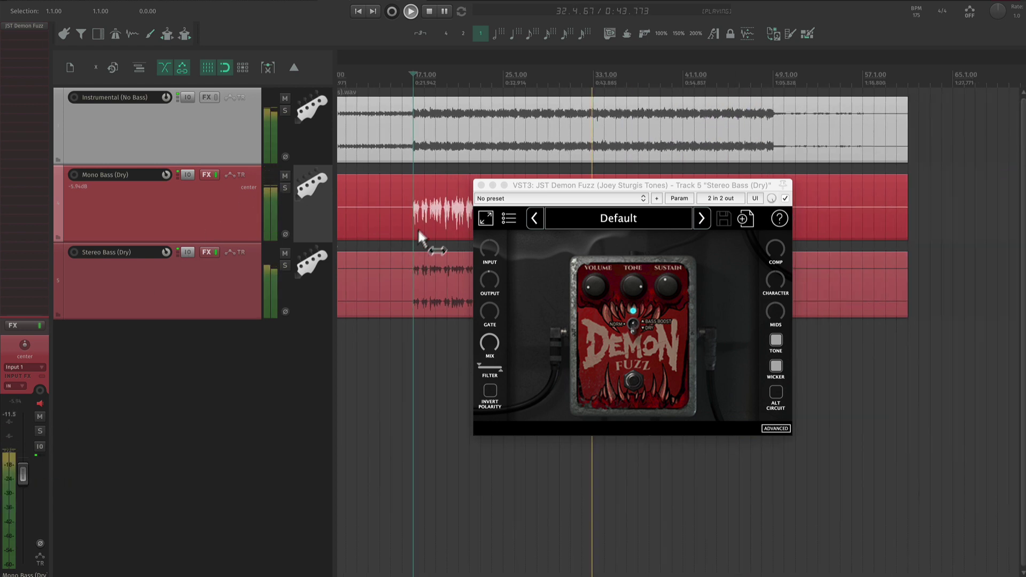
drag(574, 189, 785, 269)
shift+click(219, 272)
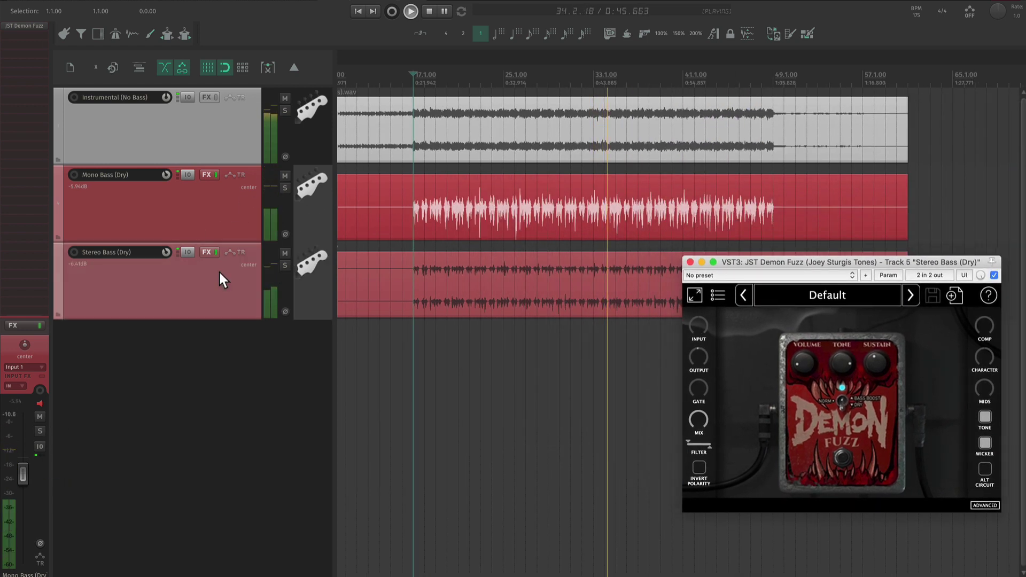
key(ctrl+shift+t)
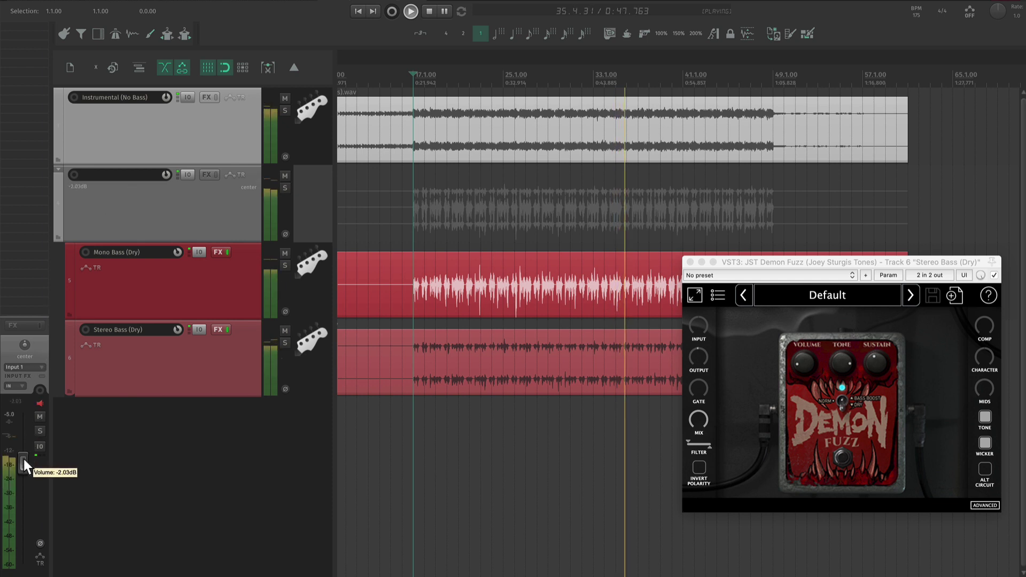
drag(23, 460, 22, 470)
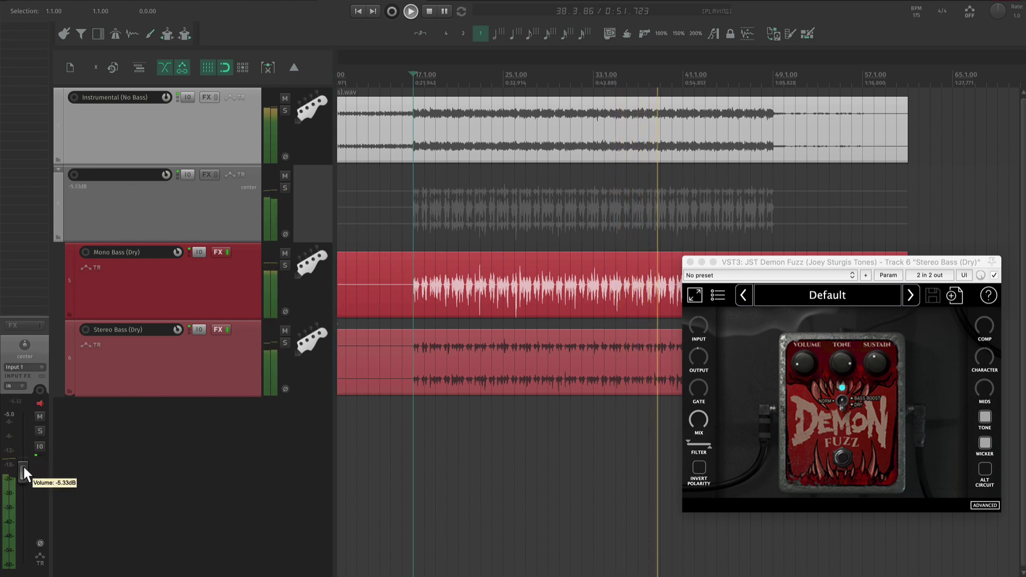
scroll(414, 243, up, 1)
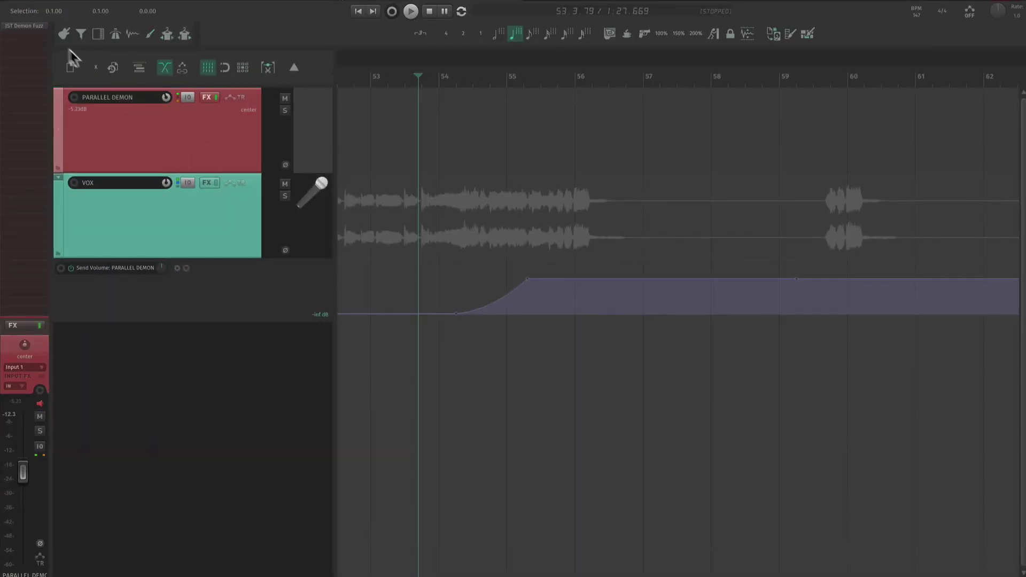
Open the Demon Fuzz on the PARALLEL DEMON track, raise its Tone and reduce its Sustain slightly.
click(29, 27)
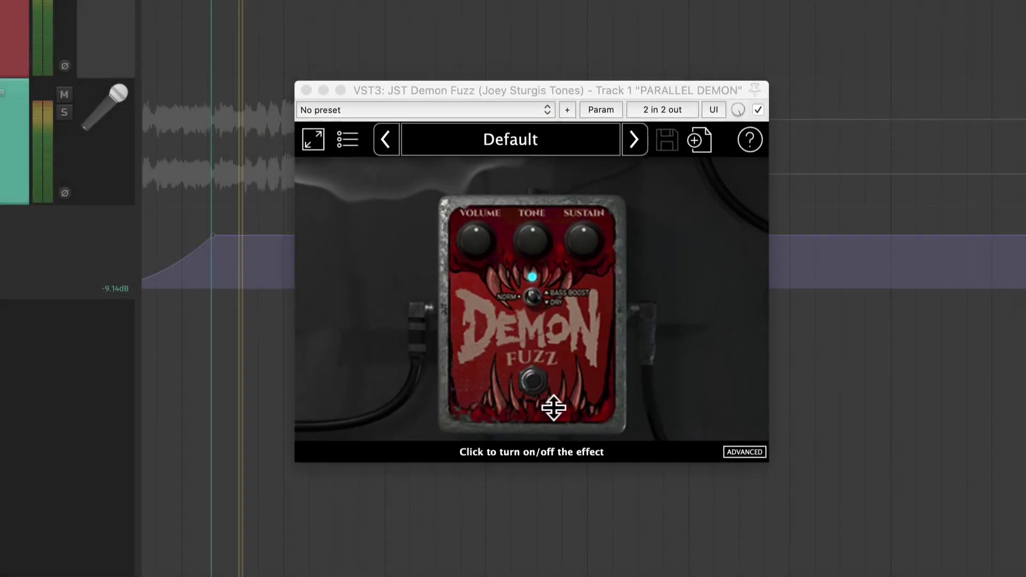
drag(529, 270, 530, 213)
drag(577, 238, 544, 242)
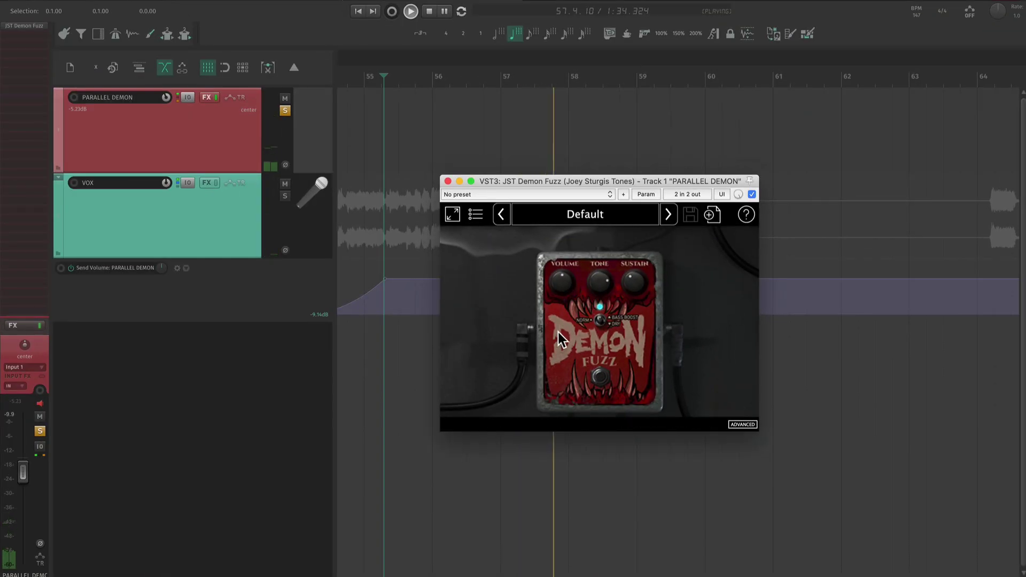
Show the advanced controls of the PARALLEL DEMON track's fuzz and set Character to 95%.
click(730, 425)
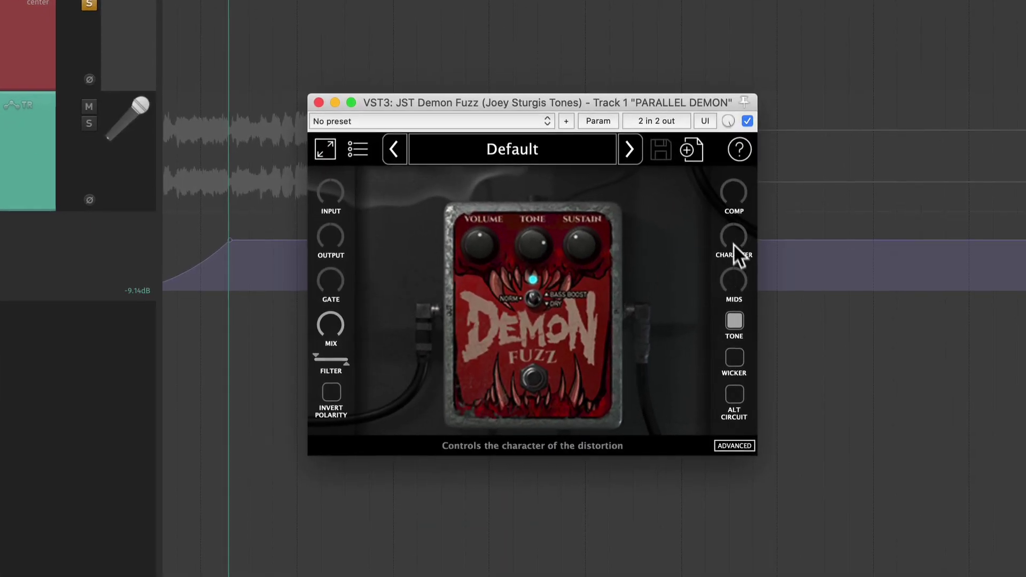
drag(733, 245, 744, 200)
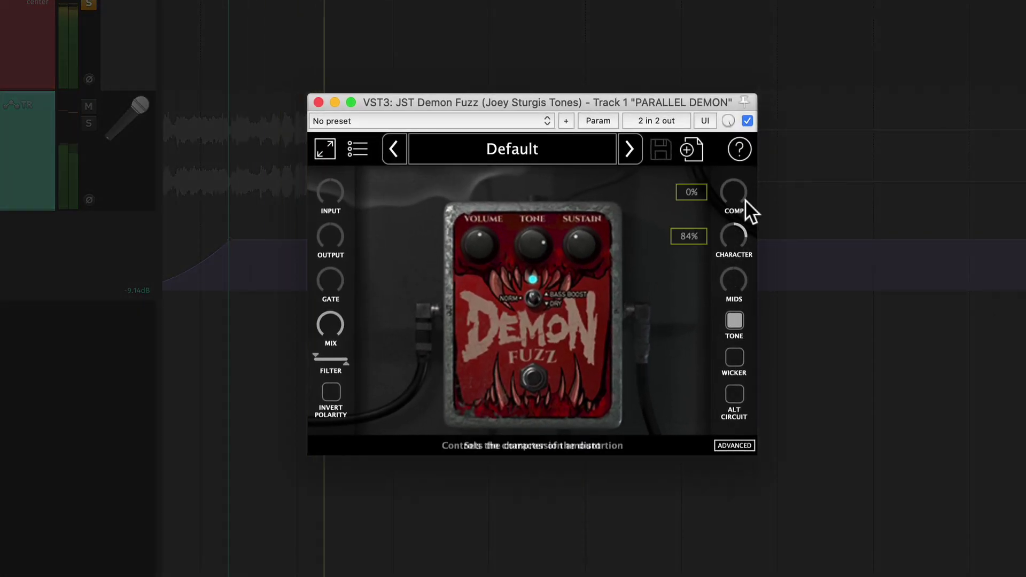
drag(737, 245, 736, 227)
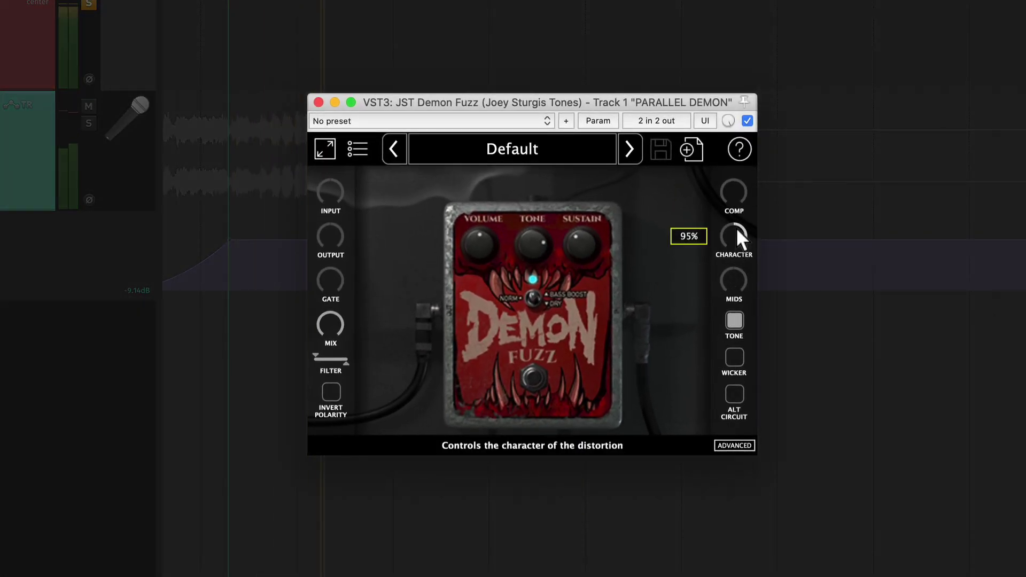
Boost the Mids on the PARALLEL DEMON track's fuzz and take the track out of solo.
mouse_move(732, 270)
mouse_down()
mouse_move(741, 232)
mouse_move(732, 268)
mouse_up()
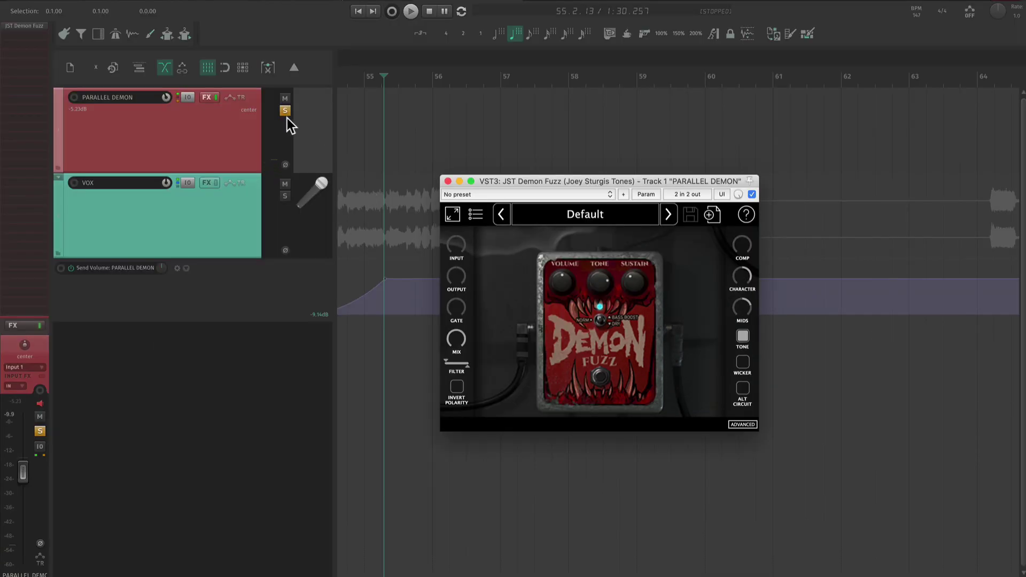
click(284, 112)
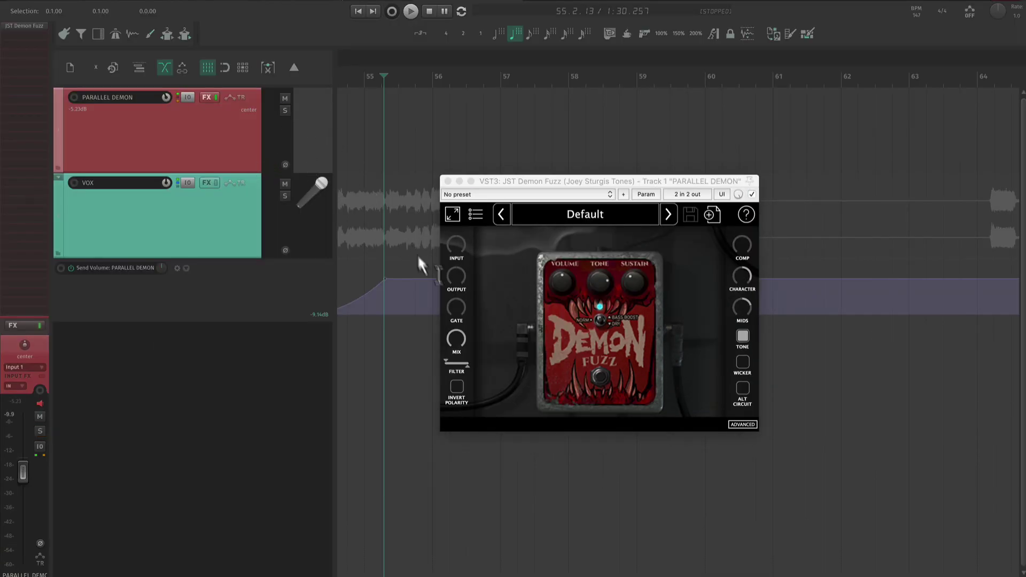
Lower the Output gain of the PARALLEL DEMON fuzz while the full mix plays.
click(445, 279)
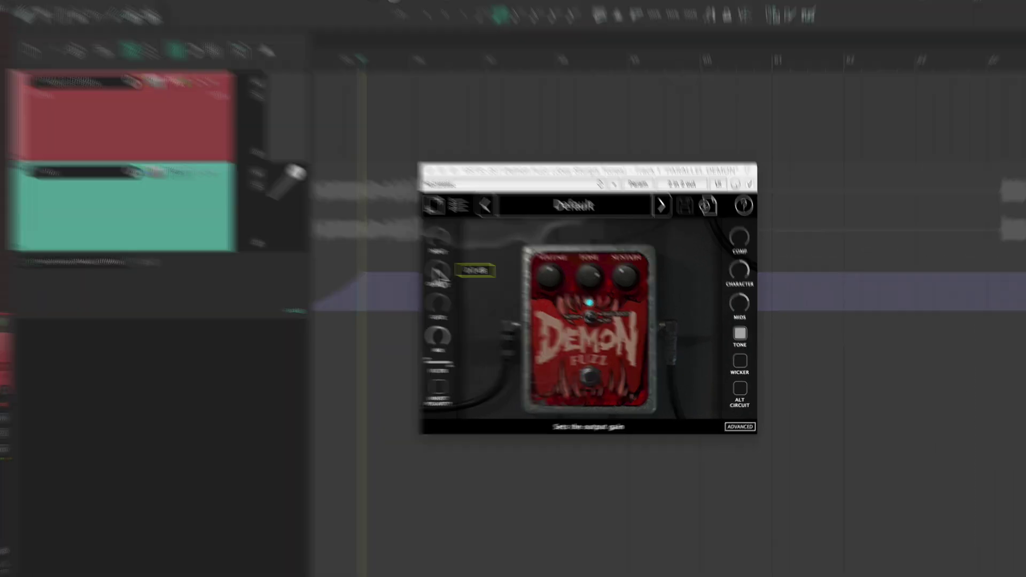
scroll(334, 241, down, 6)
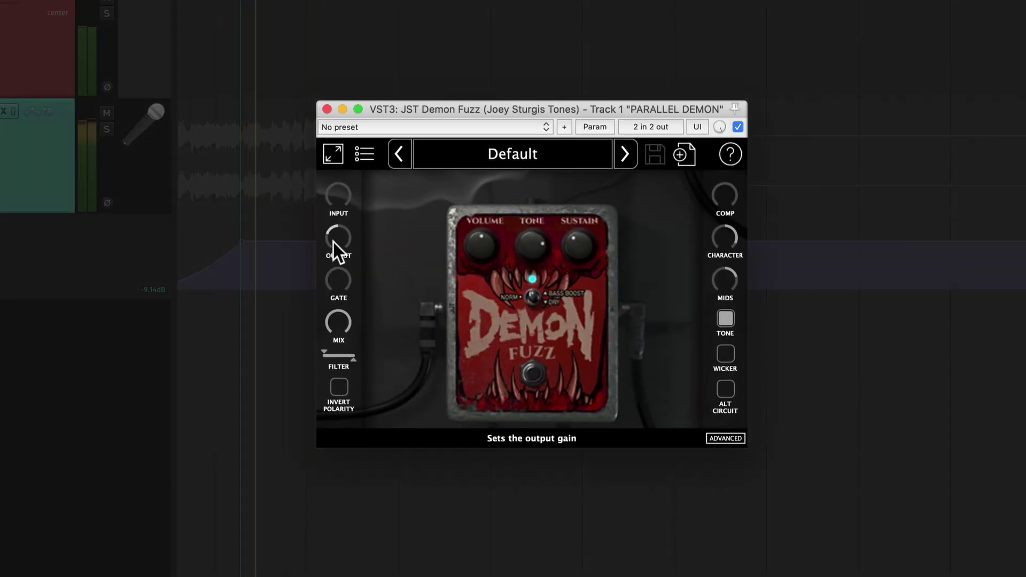
drag(332, 243, 328, 239)
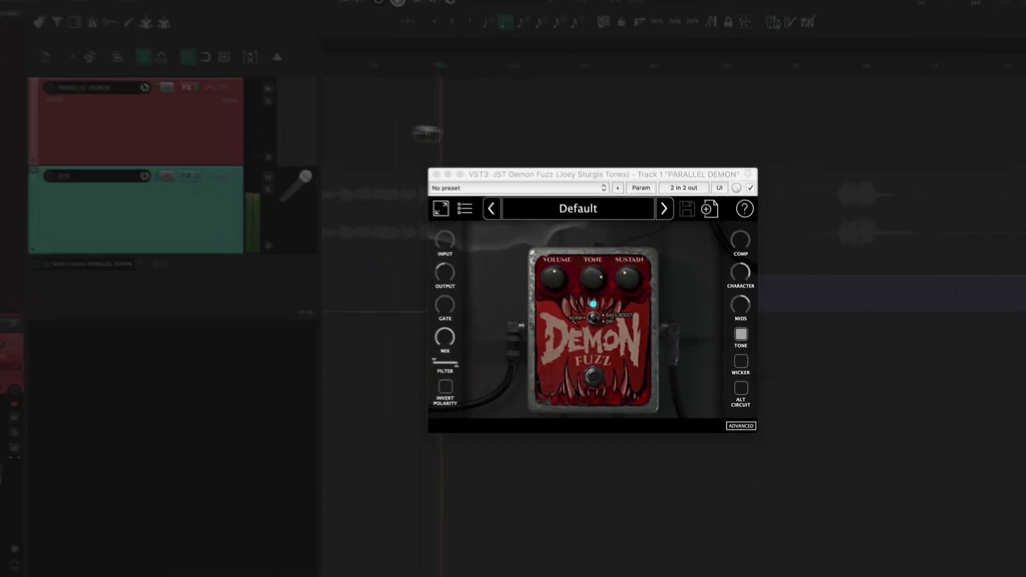
Play the vocal passage from about bar 54 to bar 57 to judge the PARALLEL DEMON send in the mix.
scroll(438, 251, up, 2)
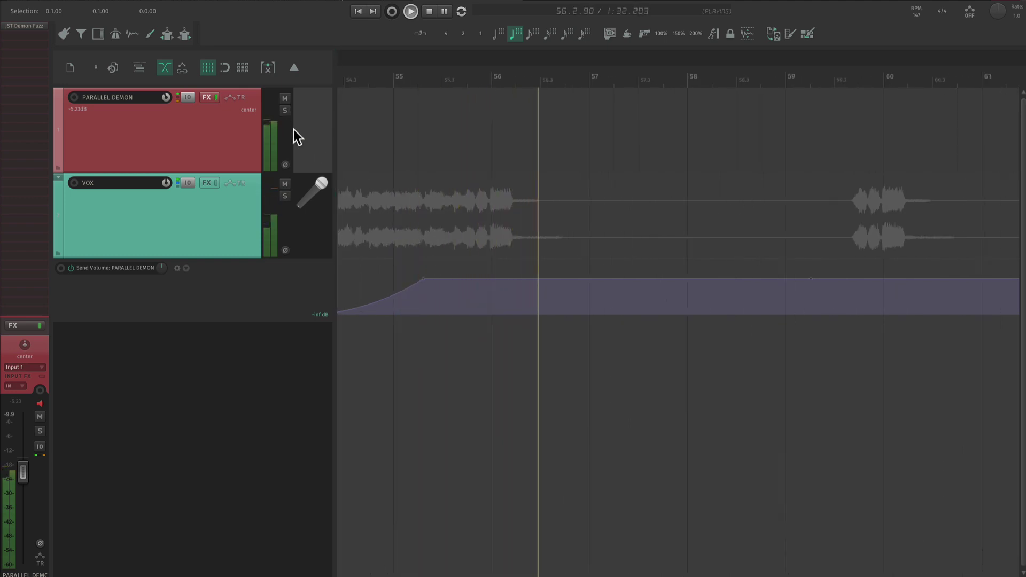
click(286, 100)
key(space)
key(space)
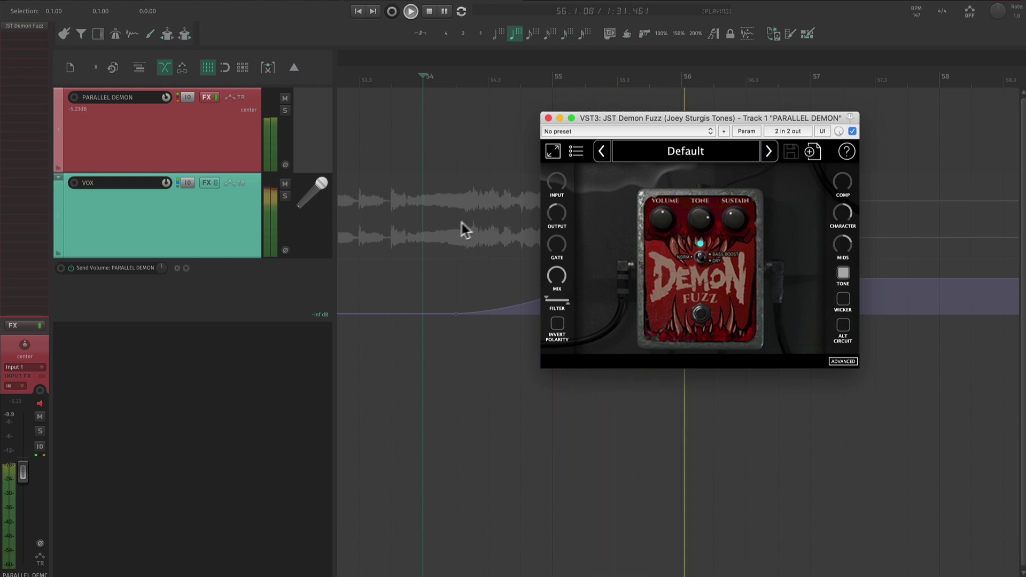
scroll(453, 234, down, 2)
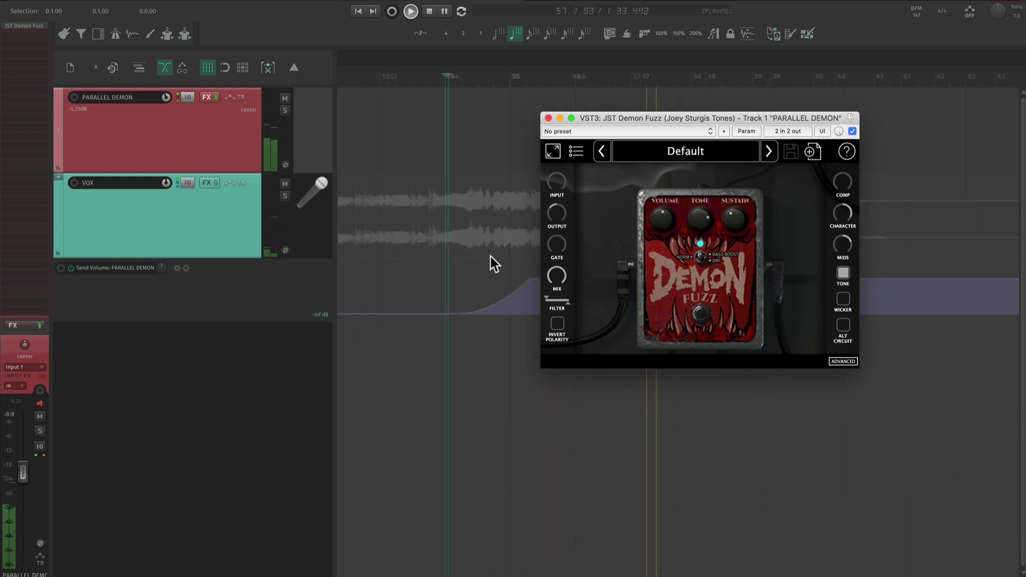
scroll(454, 246, down, 3)
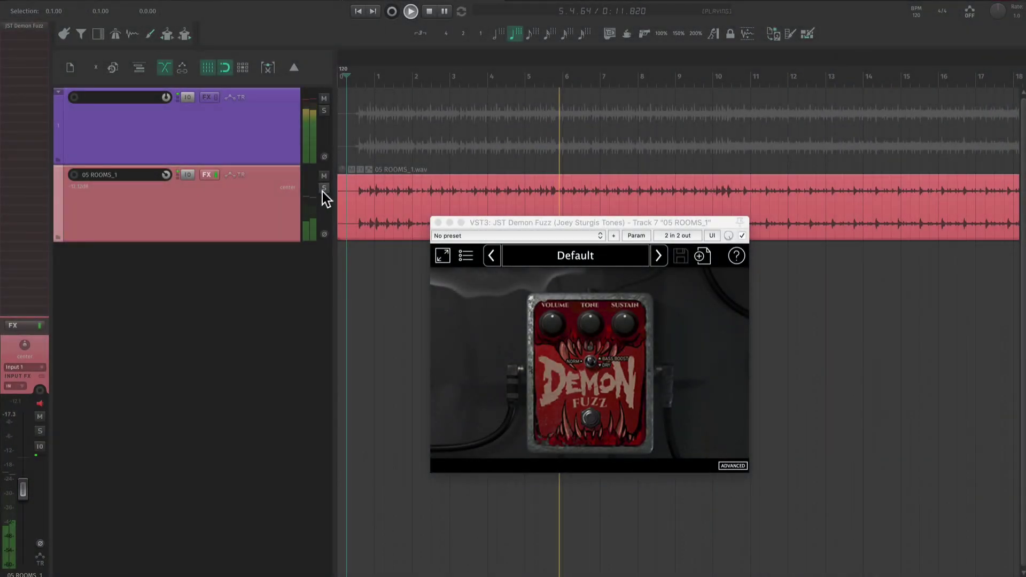
Solo the 05 ROOMS_1 track and switch on its Demon Fuzz pedal.
click(323, 188)
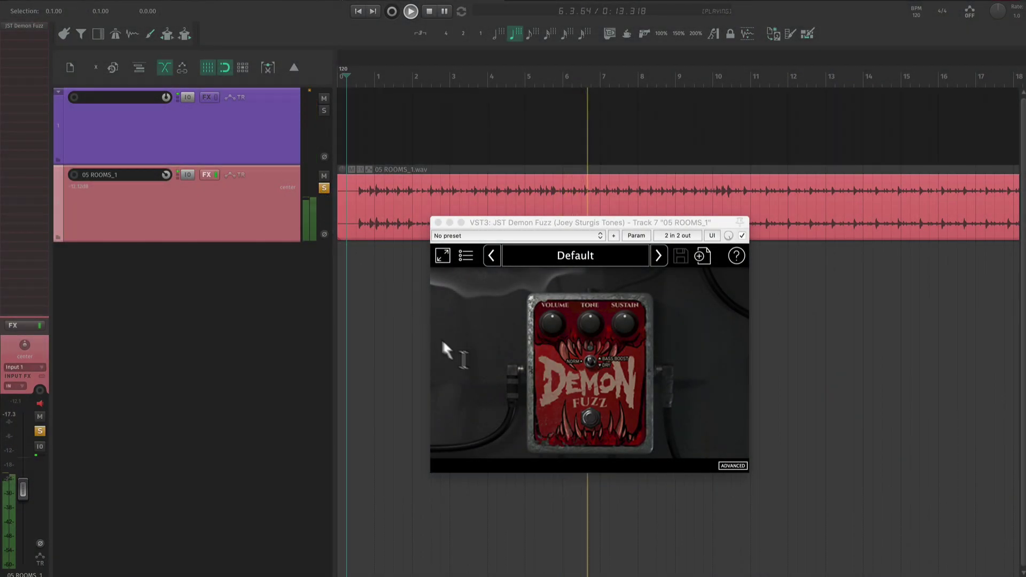
click(587, 418)
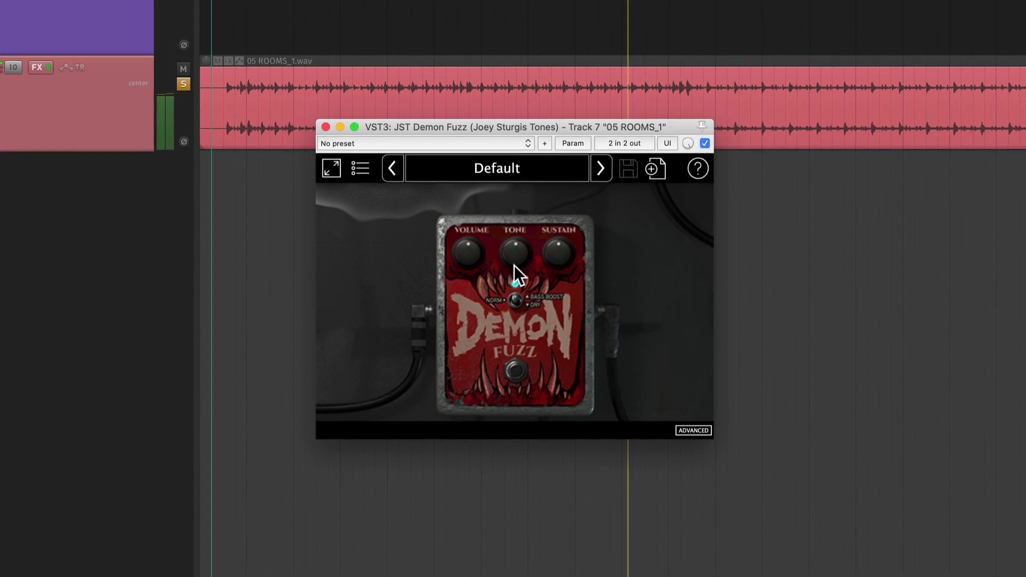
Raise the 05 ROOMS_1 fuzz's Tone to 82% and turn its Sustain well down.
drag(514, 265, 517, 242)
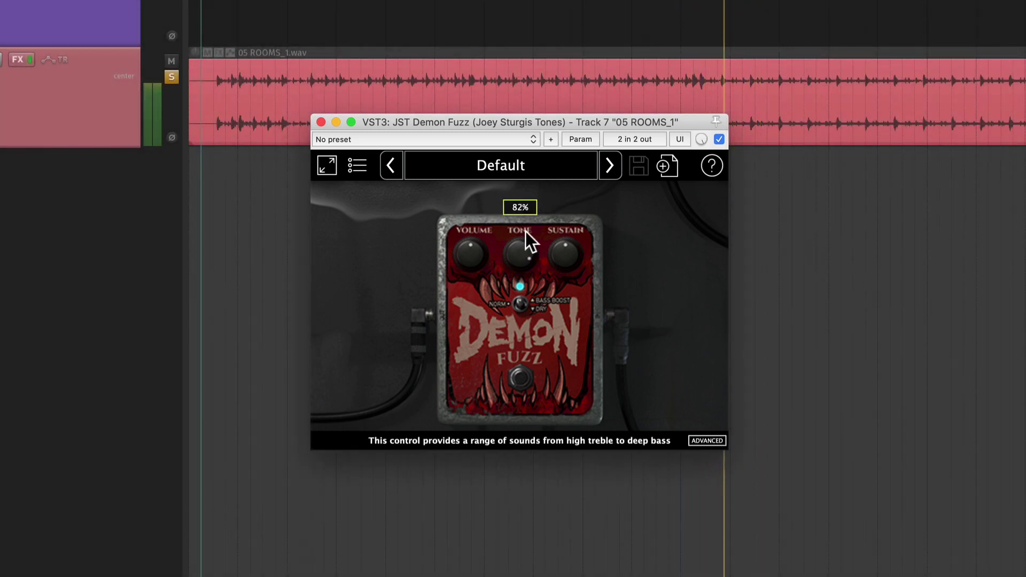
mouse_move(564, 260)
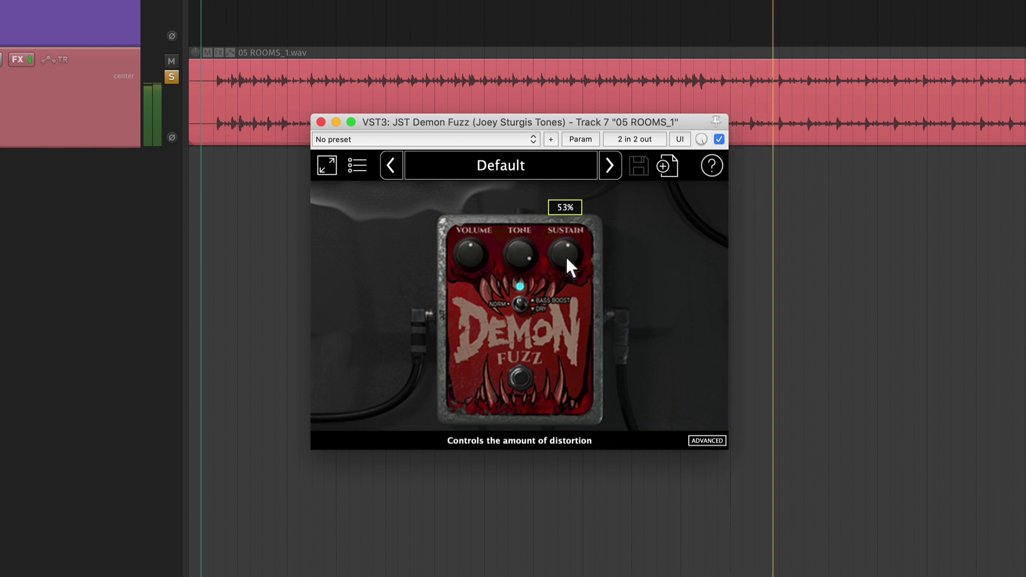
drag(566, 256, 553, 281)
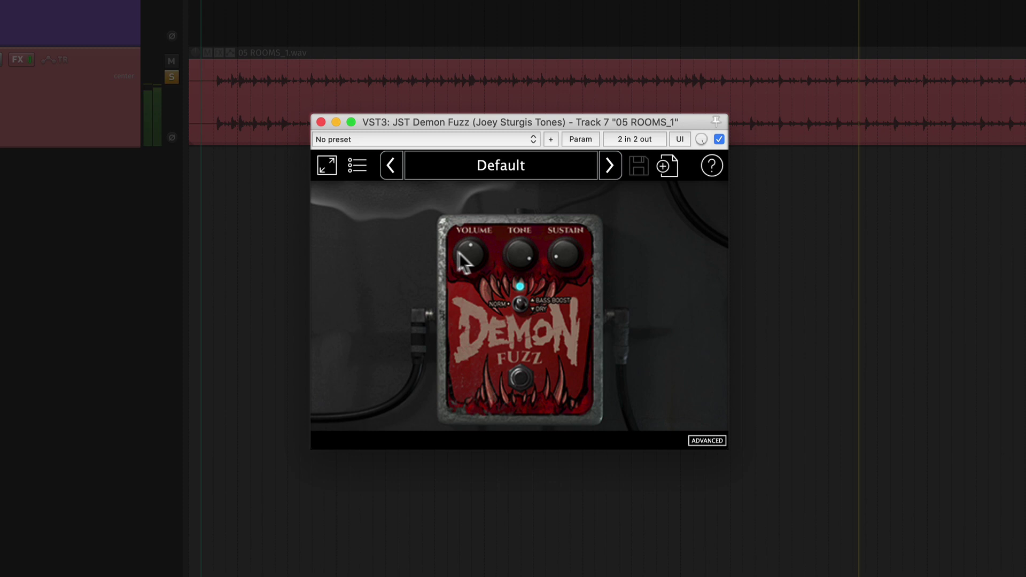
mouse_move(466, 253)
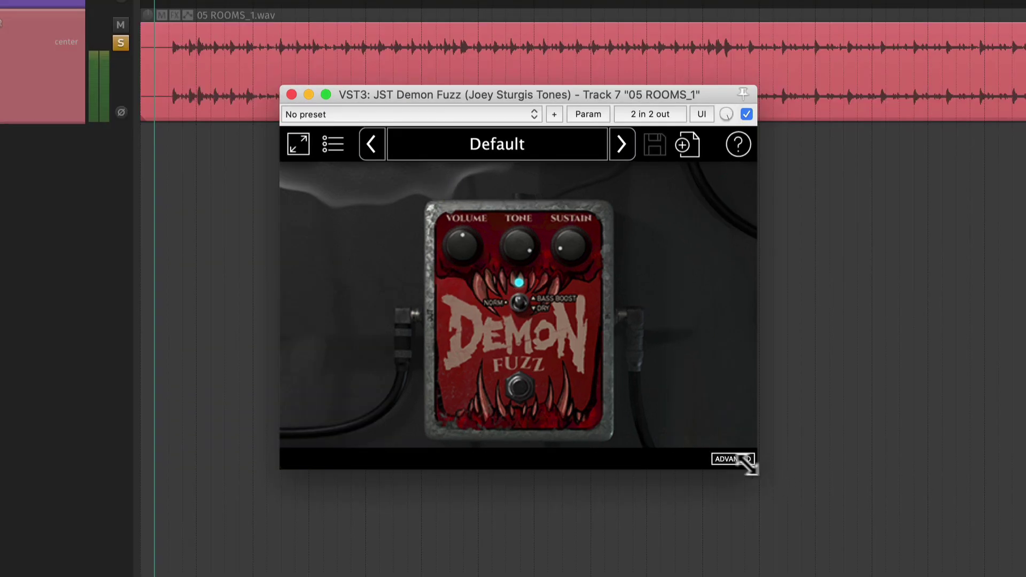
Show the advanced controls of the 05 ROOMS_1 fuzz and enable the Alt Circuit.
click(740, 458)
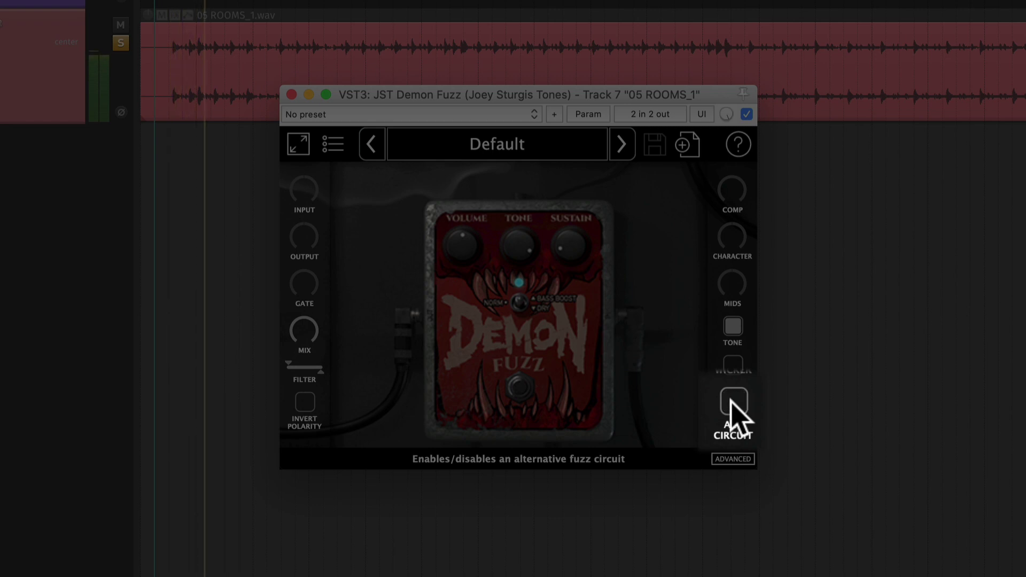
click(734, 407)
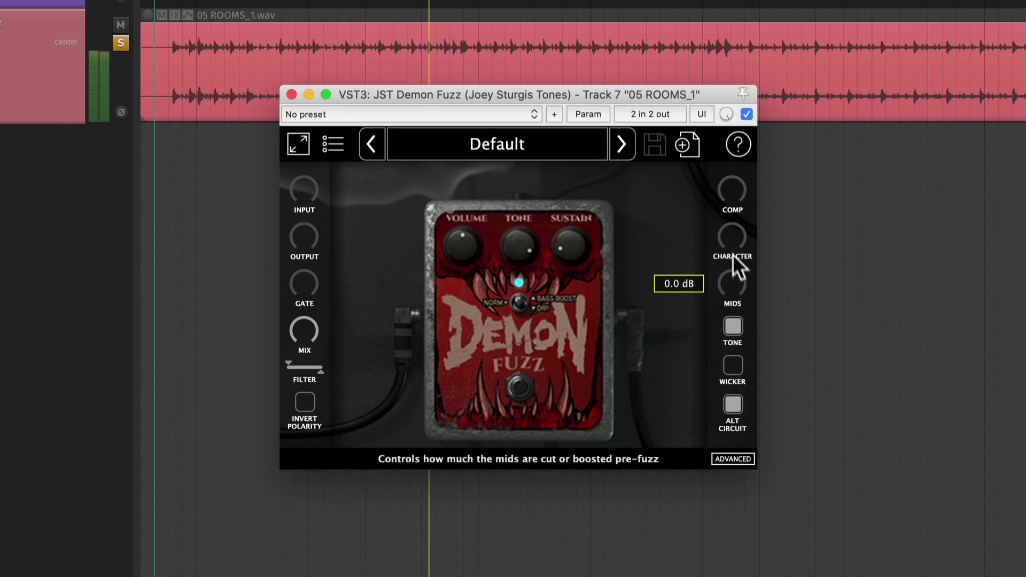
Raise the 05 ROOMS_1 fuzz's Character to about 70% and give its Mids a modest boost.
mouse_move(734, 222)
mouse_down()
mouse_move(735, 213)
mouse_move(732, 221)
mouse_up()
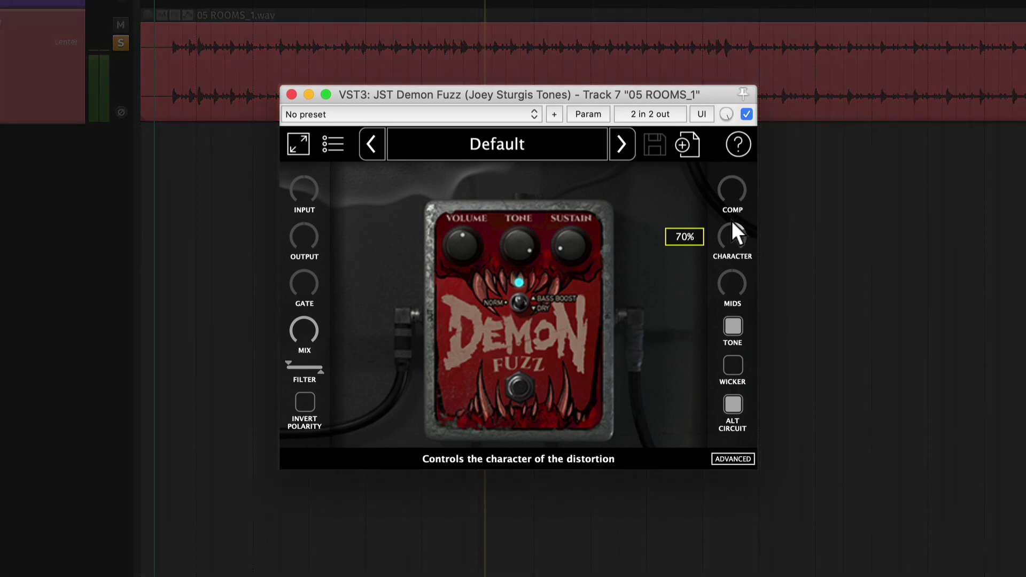
mouse_move(732, 287)
mouse_down()
mouse_move(740, 250)
mouse_move(733, 274)
mouse_up()
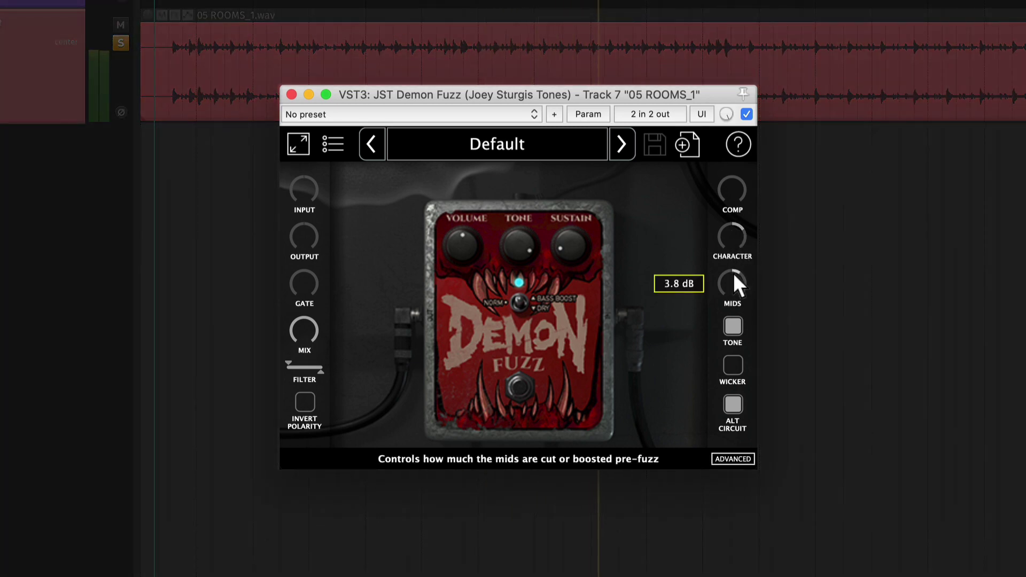
drag(736, 238, 738, 204)
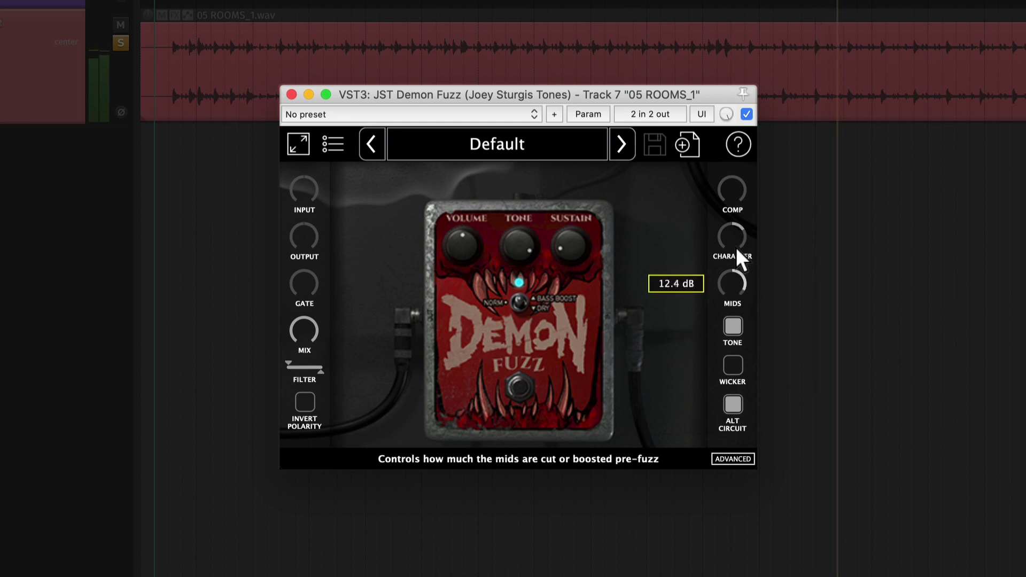
drag(736, 247, 720, 284)
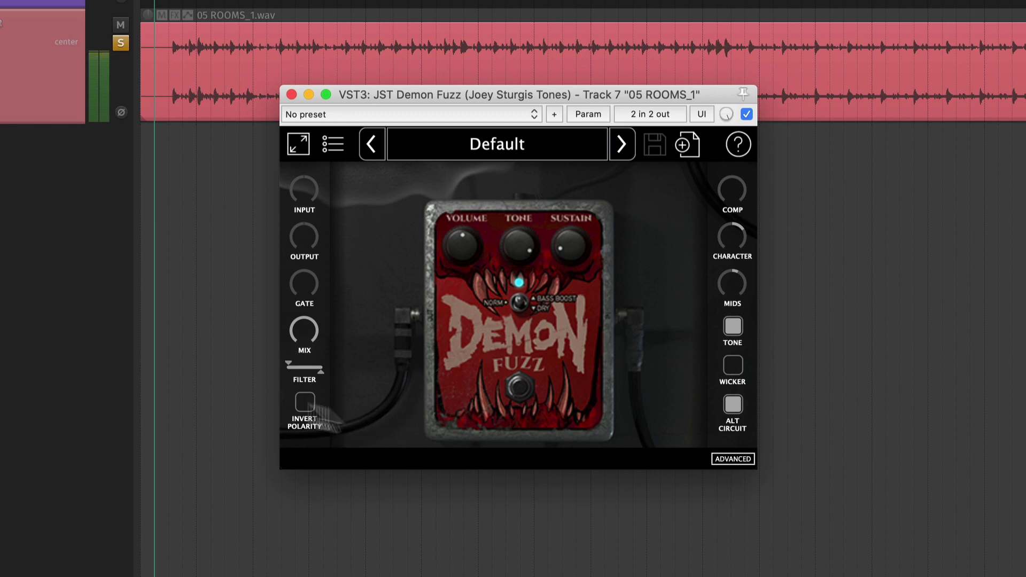
drag(290, 363, 290, 364)
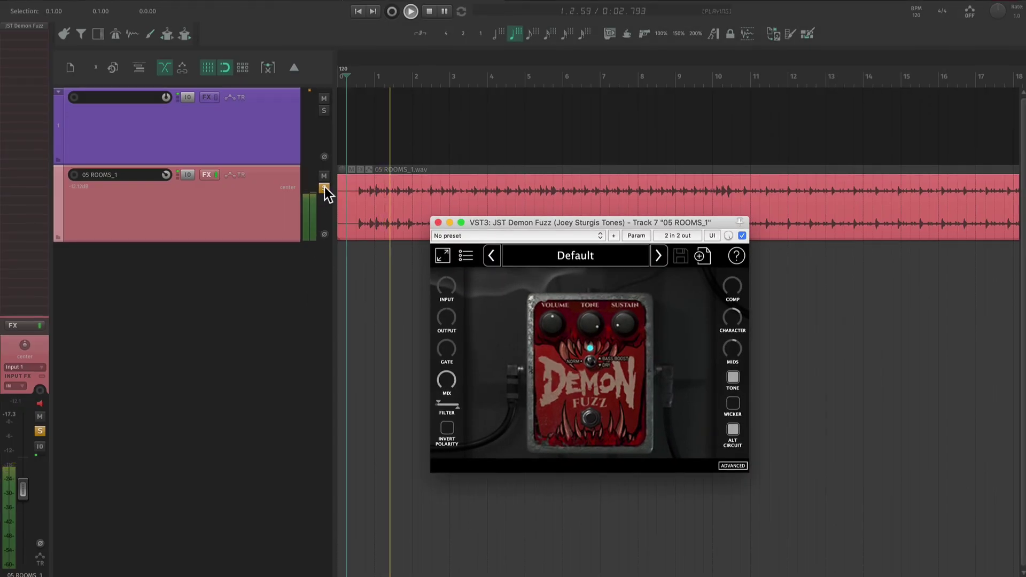
Take the 05 ROOMS_1 track out of solo and set its fuzz's Output to 0.7 dB.
click(324, 188)
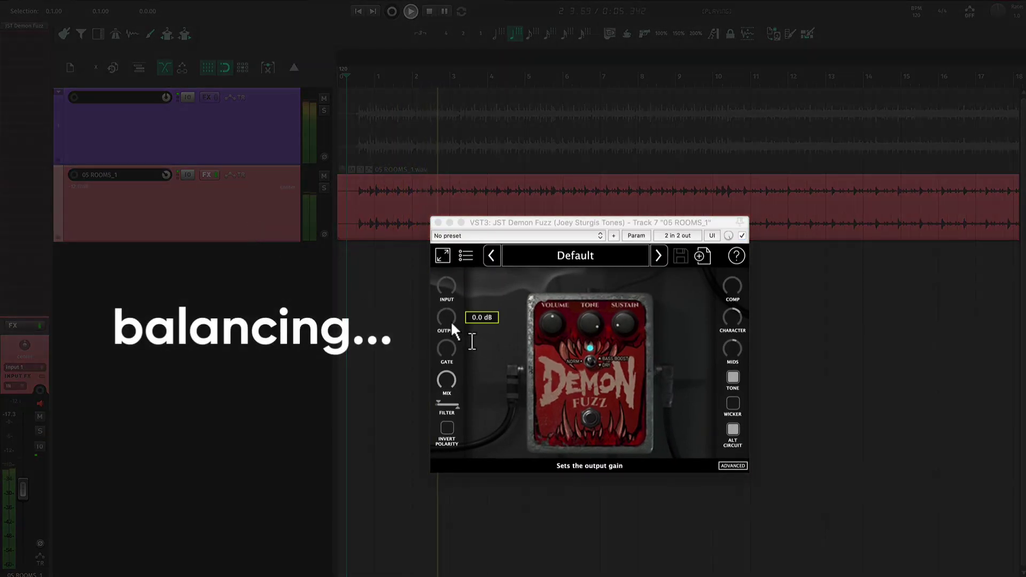
mouse_move(449, 321)
mouse_down()
mouse_move(454, 292)
mouse_move(452, 316)
mouse_up()
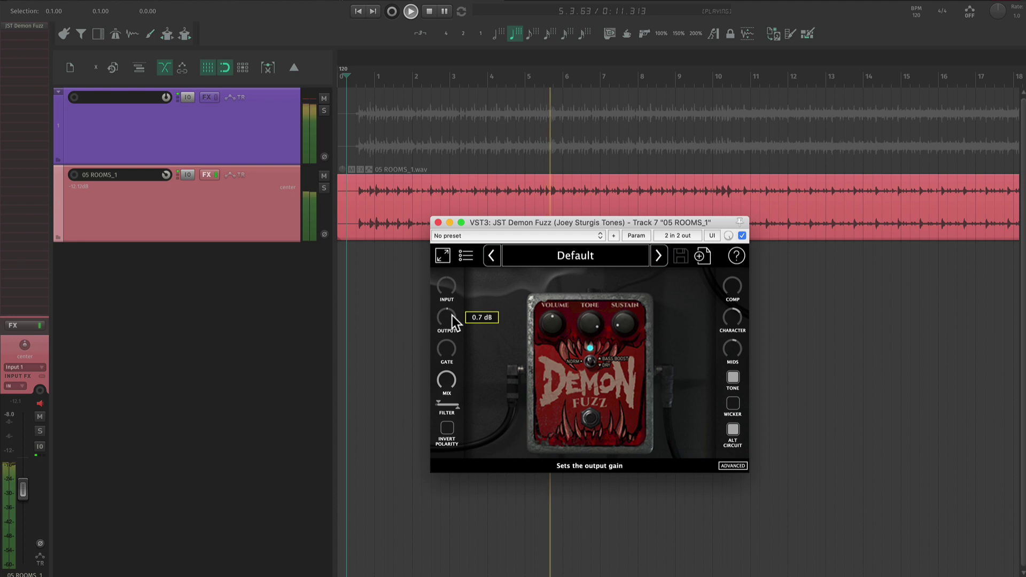